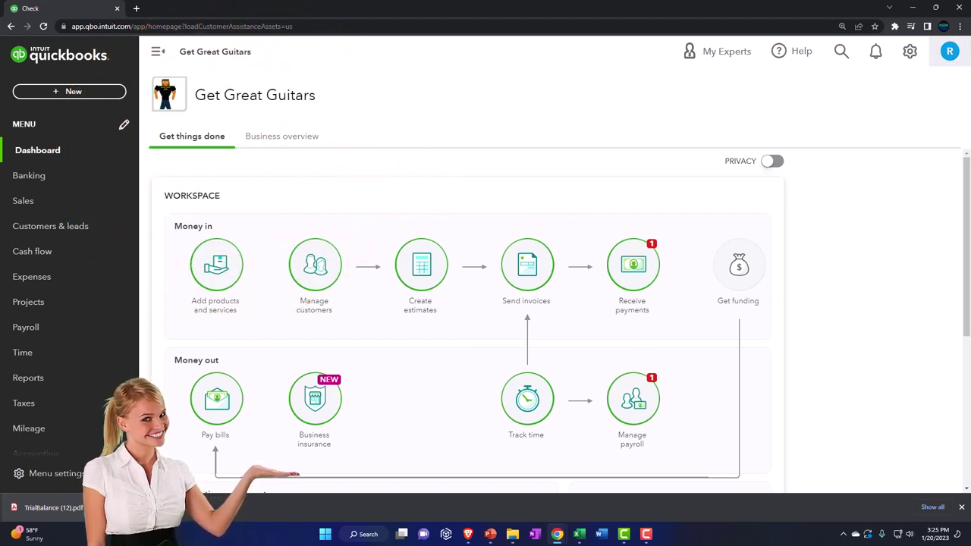
# Look at the sample company window and the browser's option for opening a new incognito window.
pyautogui.moveTo(970, 127); pyautogui.dragTo(490, 154)
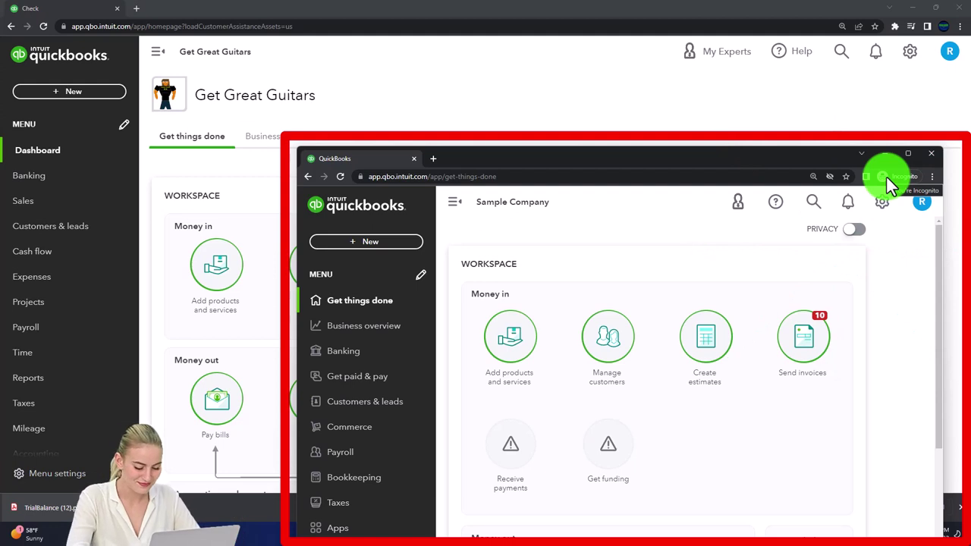
pyautogui.click(931, 176)
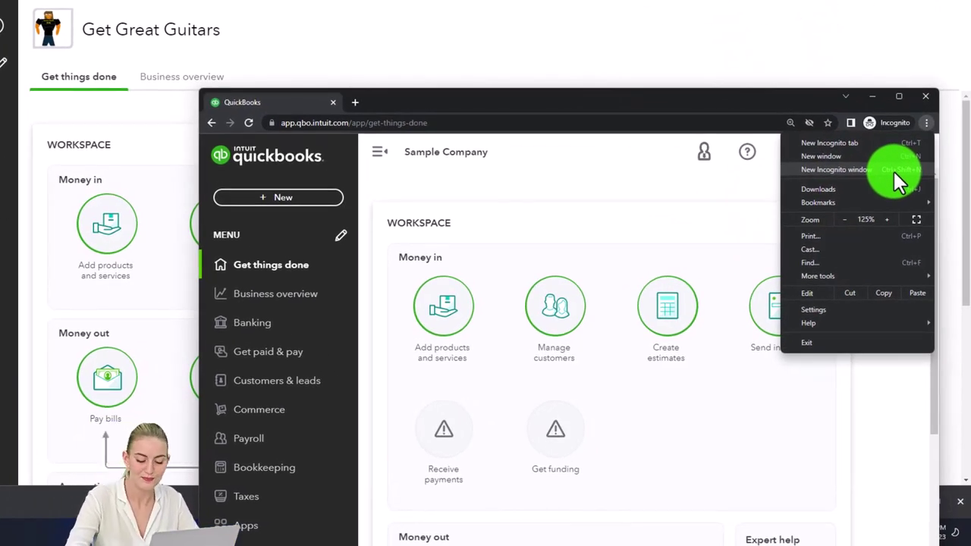
pyautogui.click(562, 155)
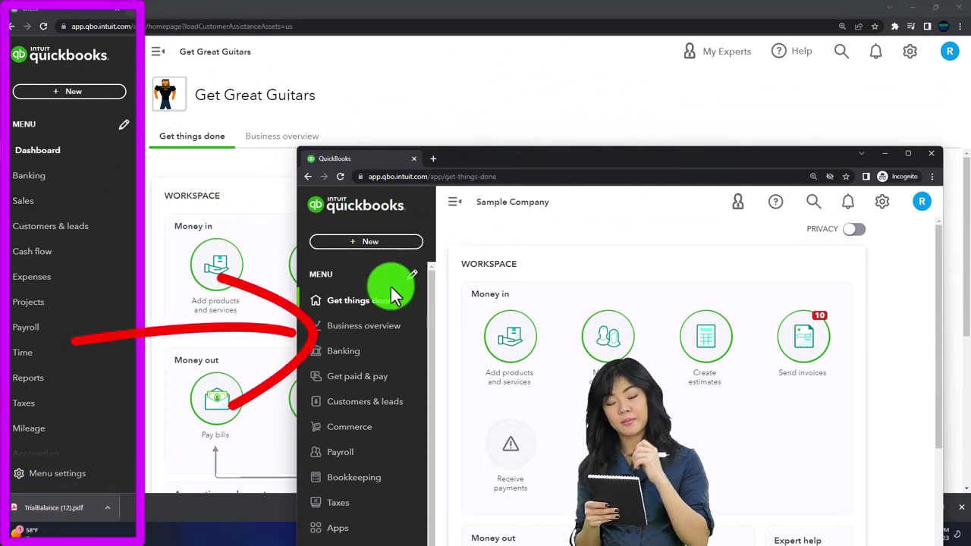
pyautogui.click(876, 209)
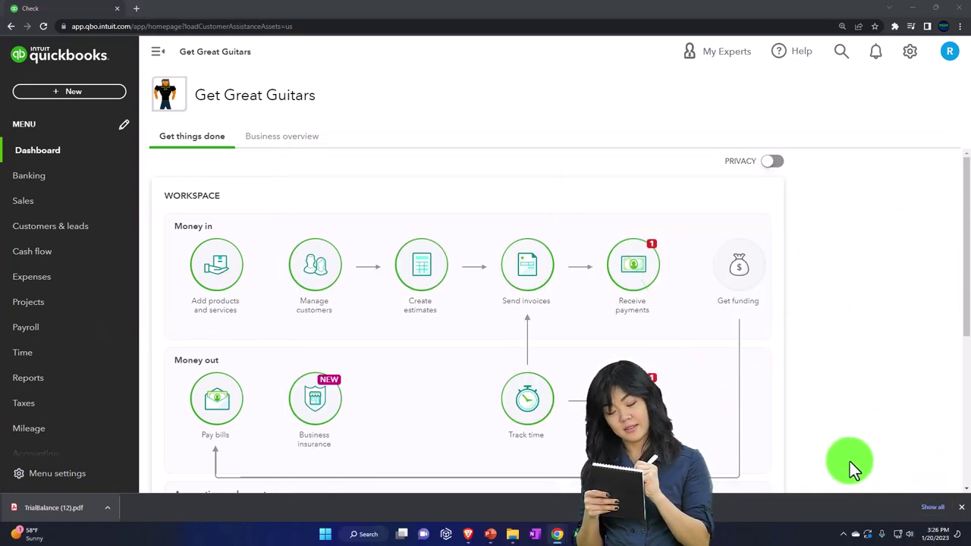
# Duplicate the Get Great Guitars browser tab twice so three tabs of the company file are open.
pyautogui.rightClick(80, 11)
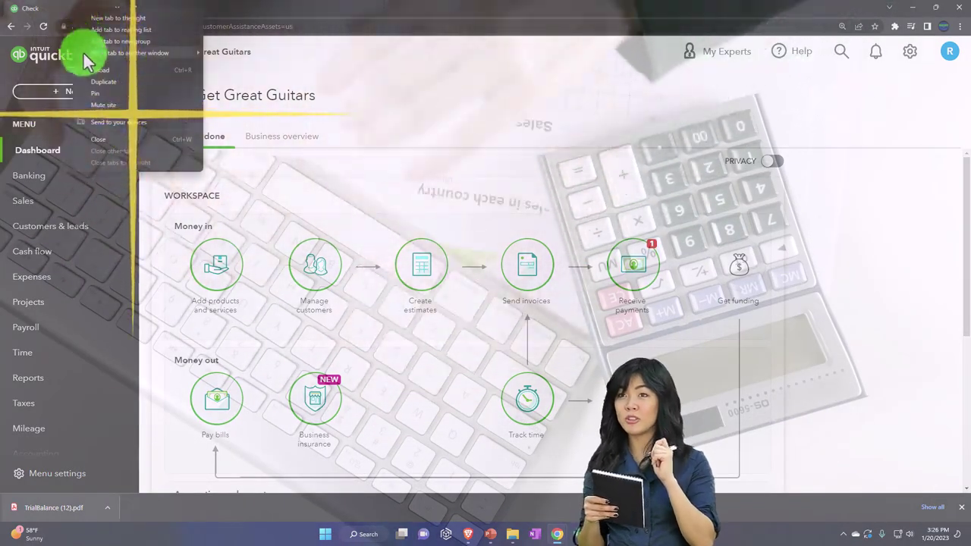
pyautogui.click(105, 81)
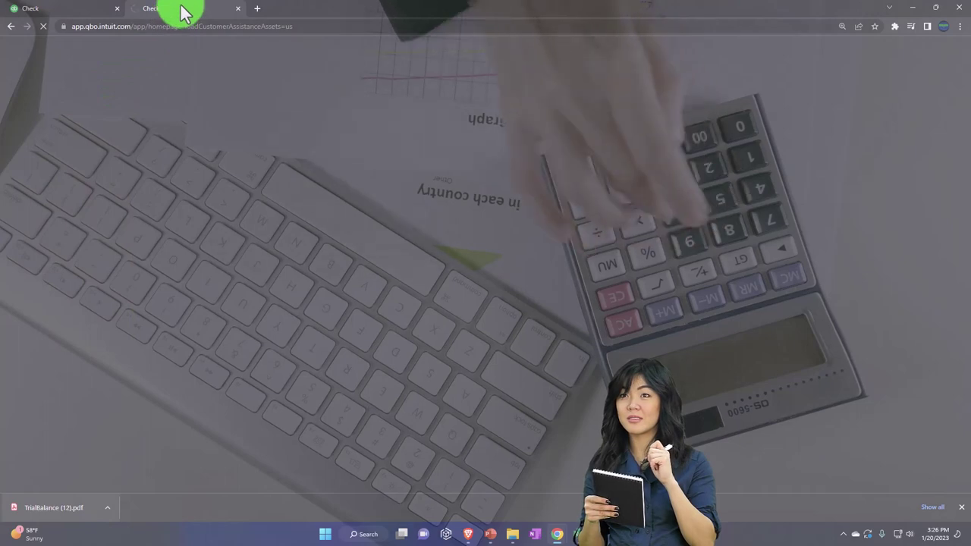
pyautogui.rightClick(182, 11)
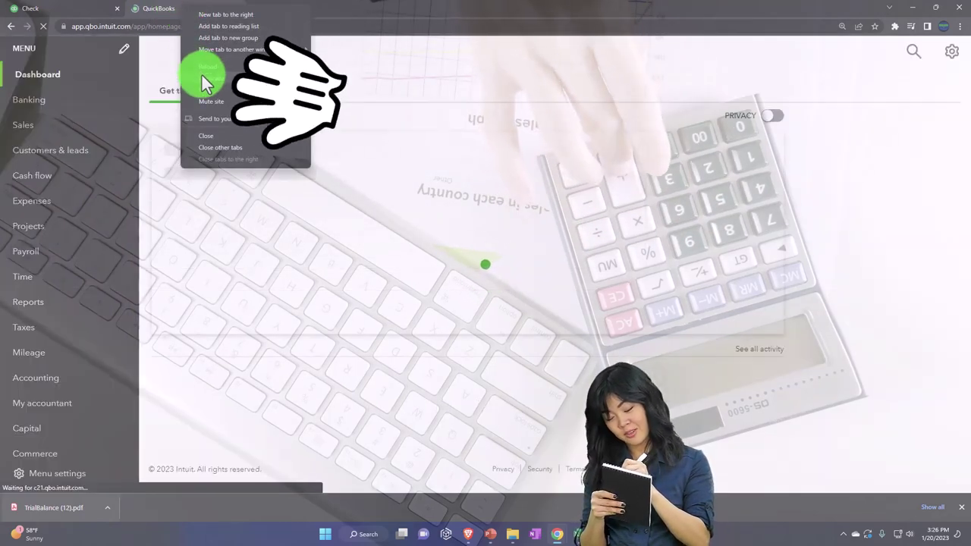
pyautogui.click(202, 75)
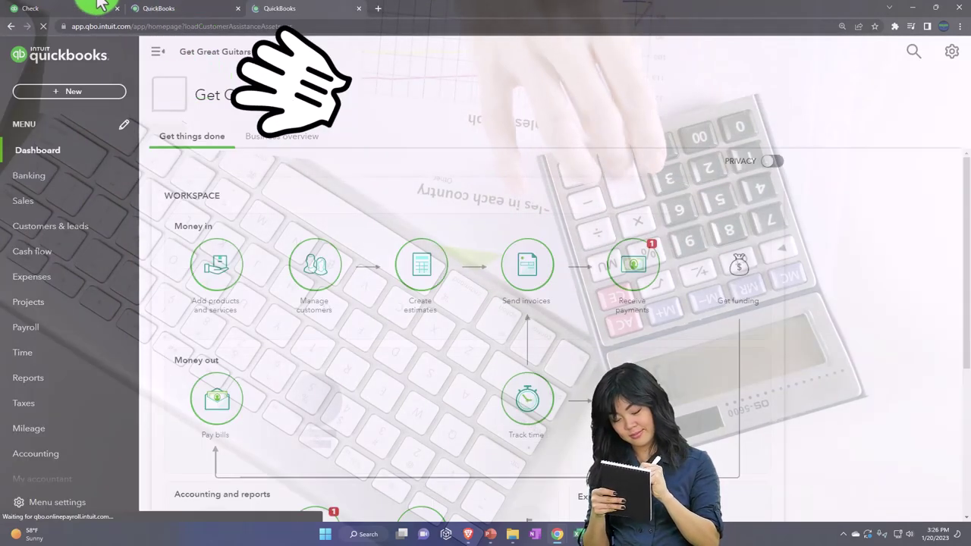
# Open the Balance Sheet report from the favorite reports in the second tab.
pyautogui.click(163, 9)
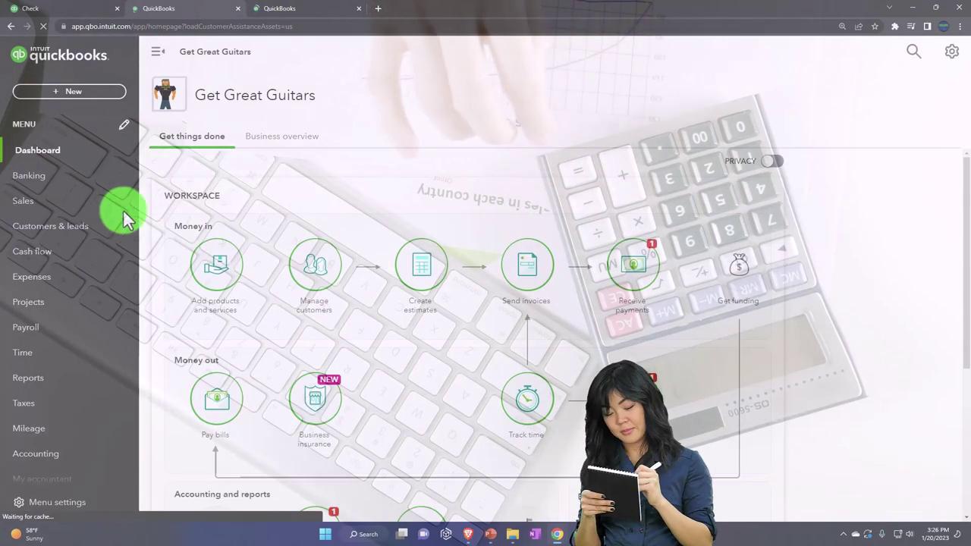
pyautogui.click(49, 379)
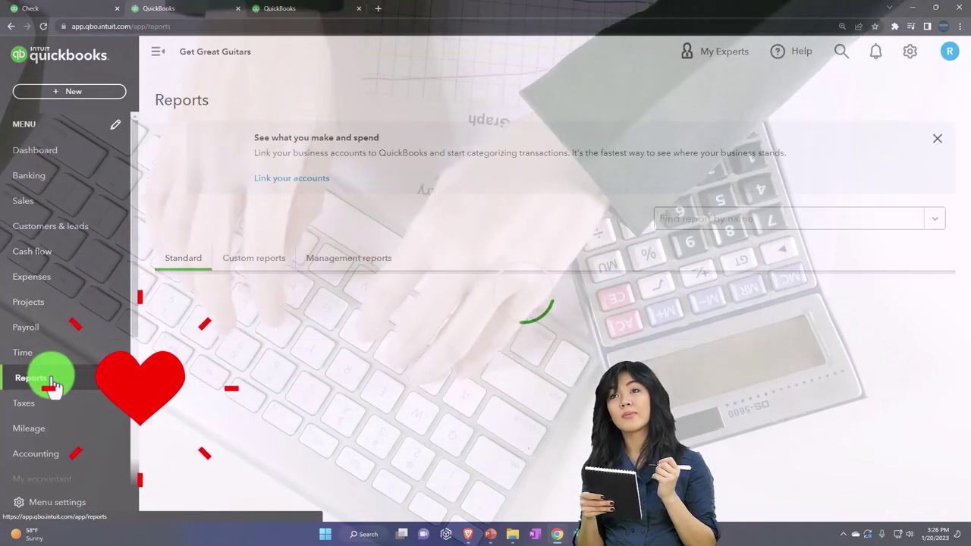
pyautogui.click(250, 386)
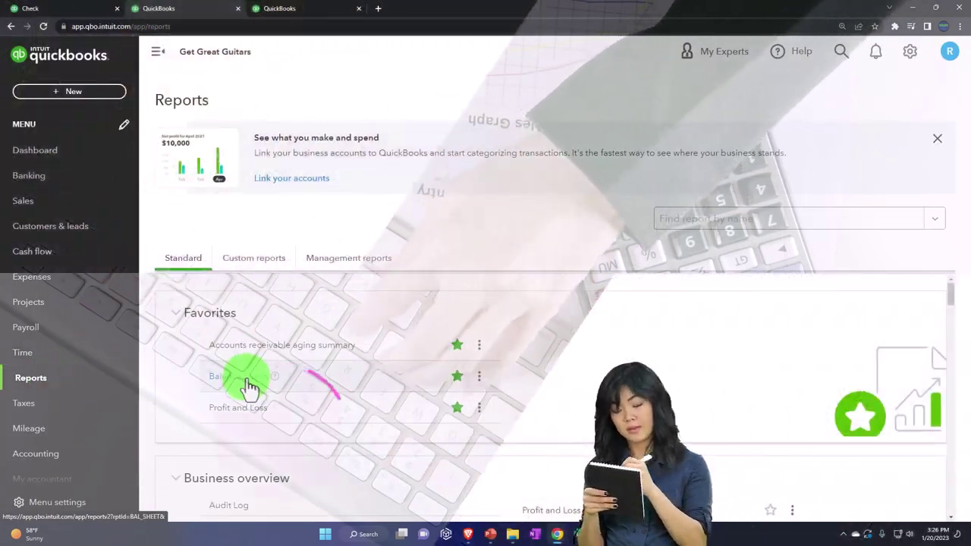
pyautogui.scroll(-2, 250, 379)
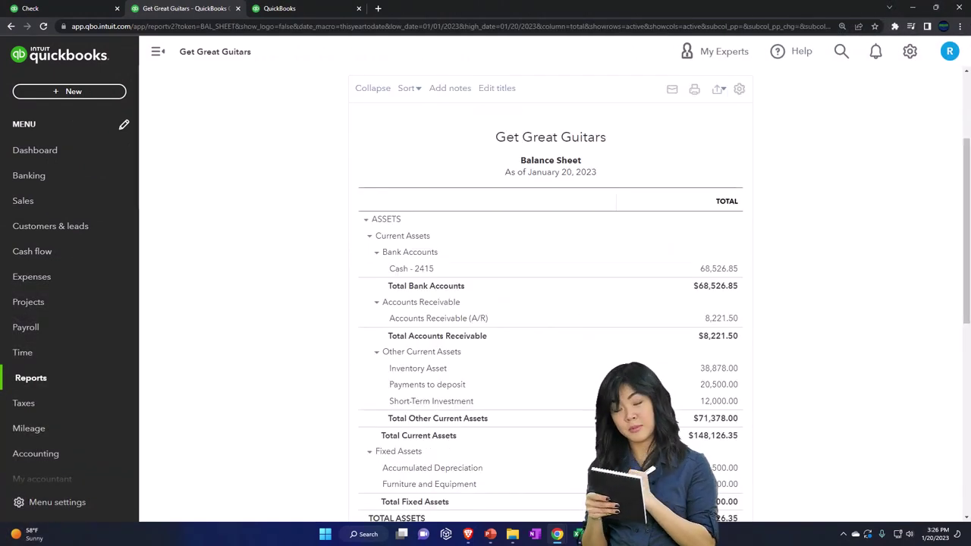
# Browse the Accounting Instruction course categories and the lesson sections of the QuickBooks Online 2022 course.
pyautogui.moveTo(970, 97); pyautogui.dragTo(650, 7)
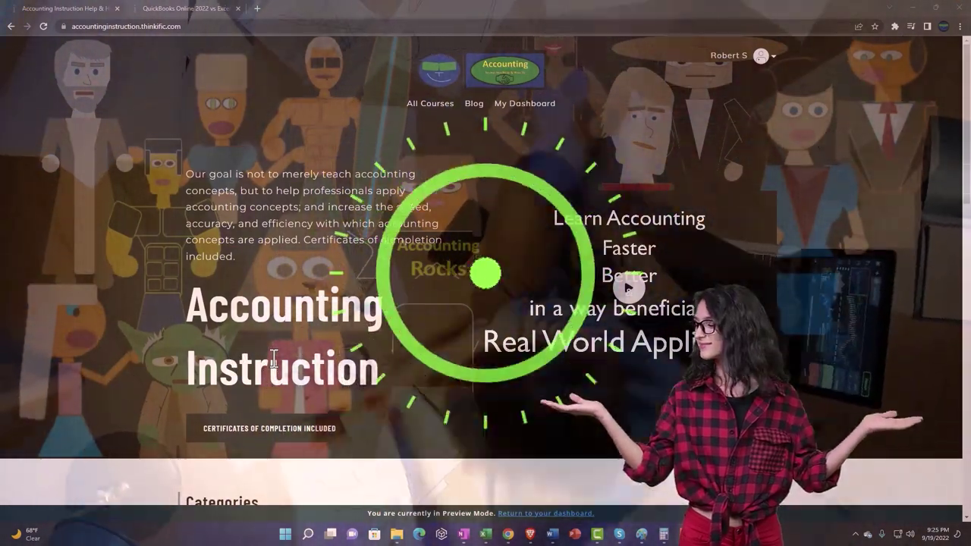
pyautogui.scroll(-4, 132, 409)
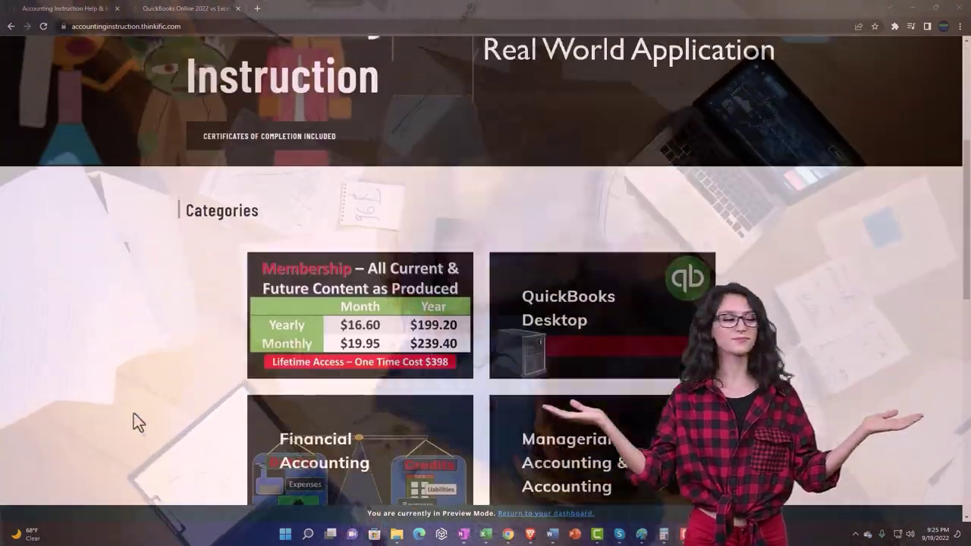
pyautogui.scroll(-3, 134, 414)
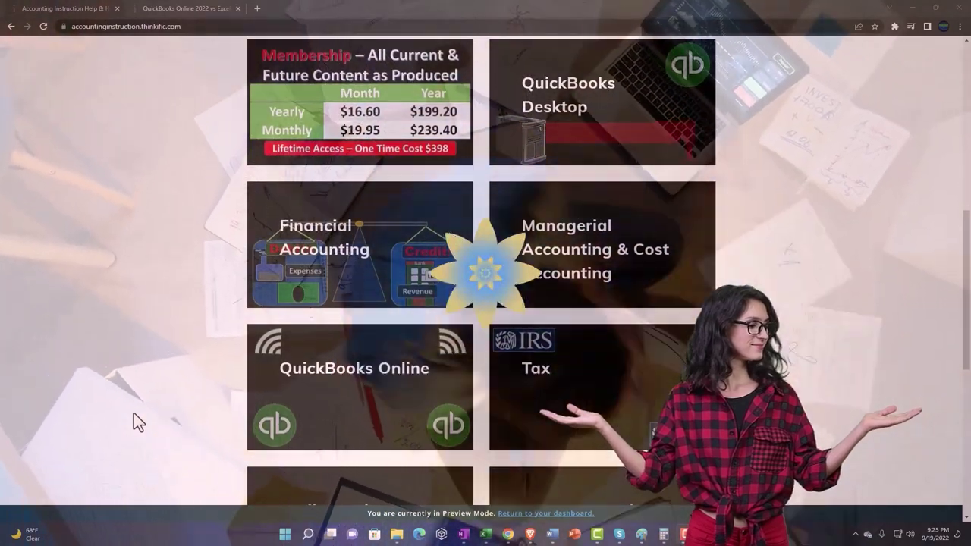
pyautogui.scroll(-6, 134, 413)
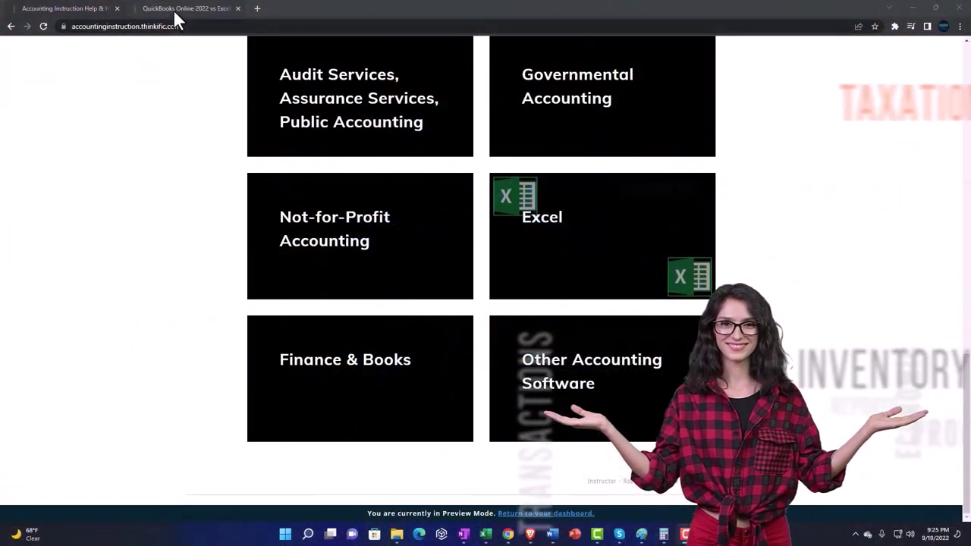
pyautogui.click(174, 11)
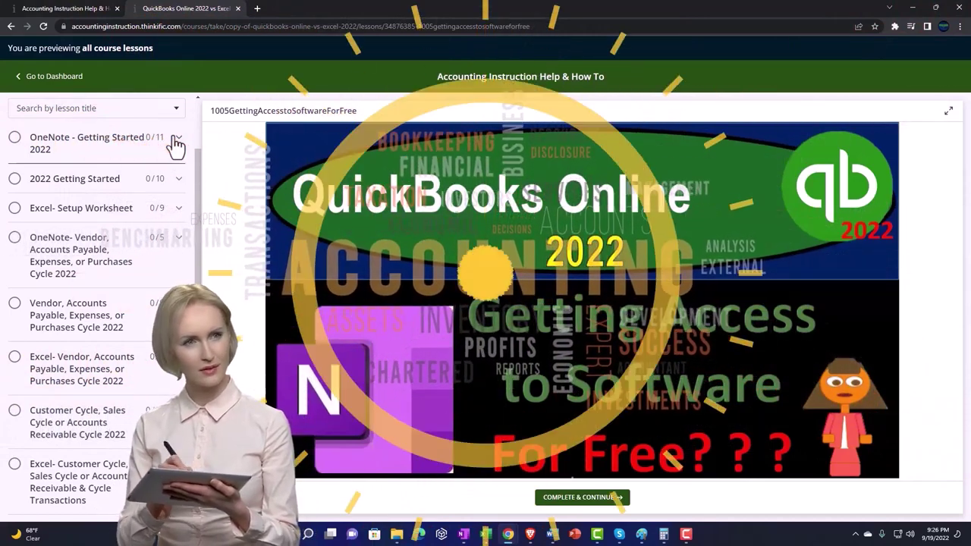
pyautogui.click(175, 141)
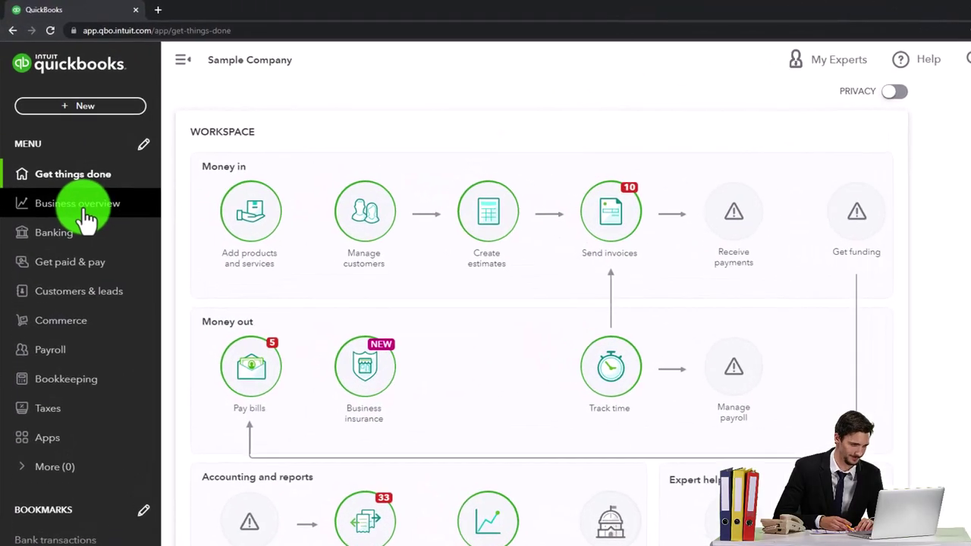
pyautogui.click(89, 220)
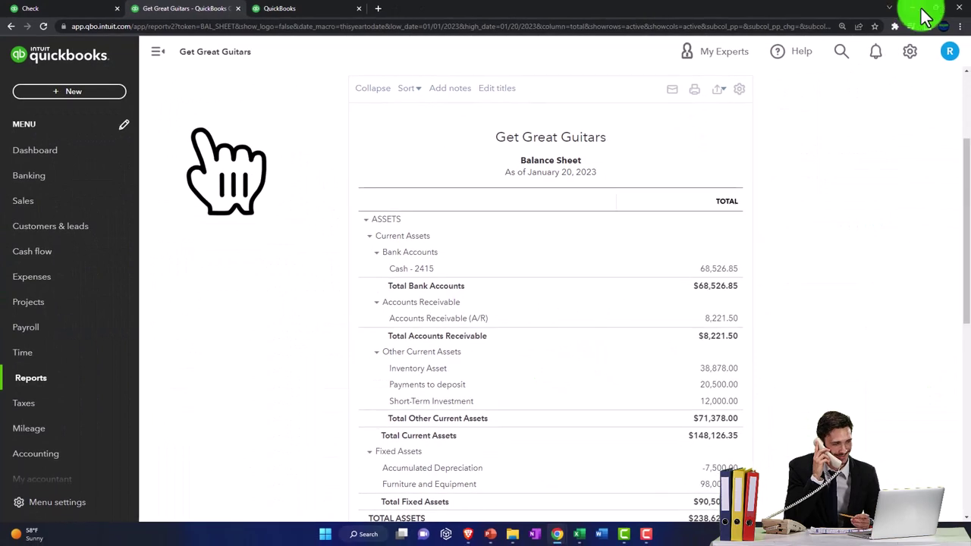
# Open the Profit and Loss report from the favorite reports in the third tab.
pyautogui.click(304, 16)
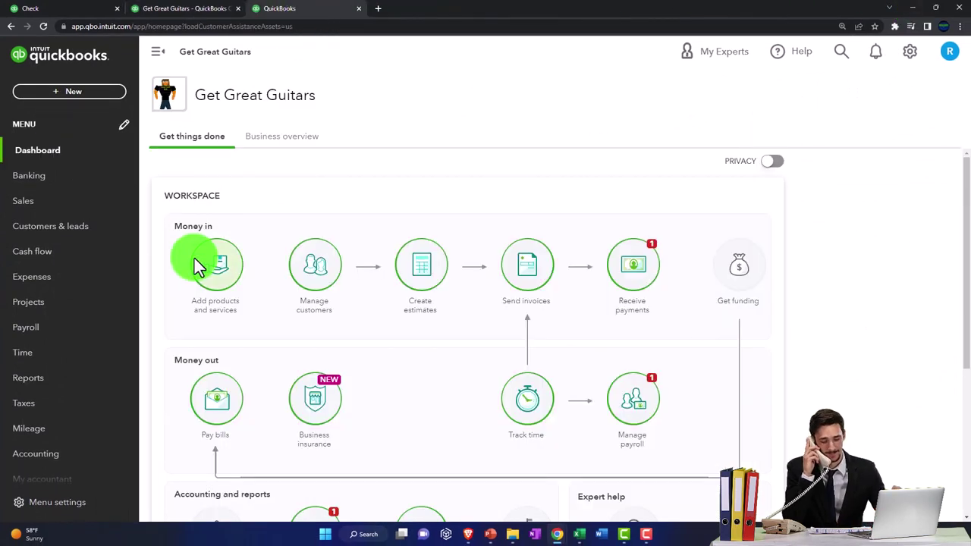
pyautogui.click(62, 383)
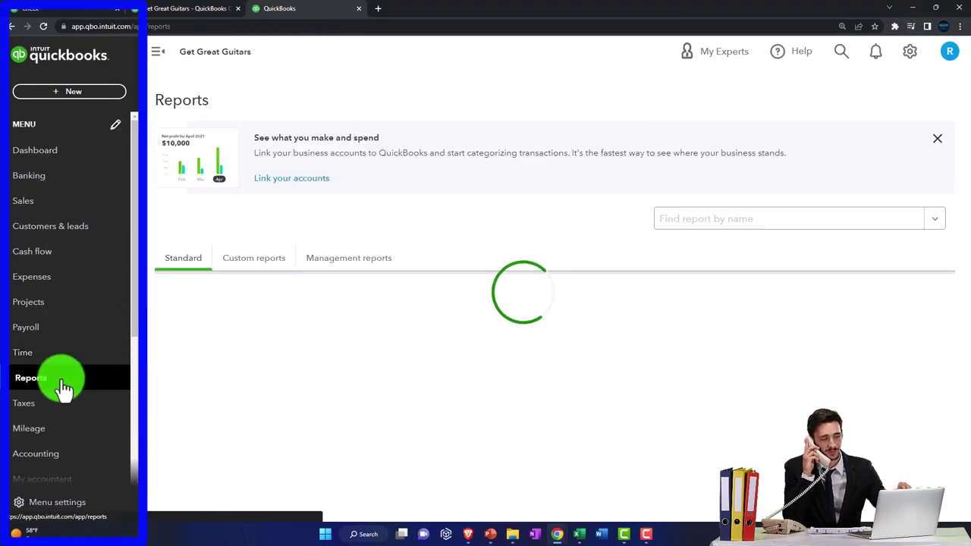
pyautogui.click(226, 415)
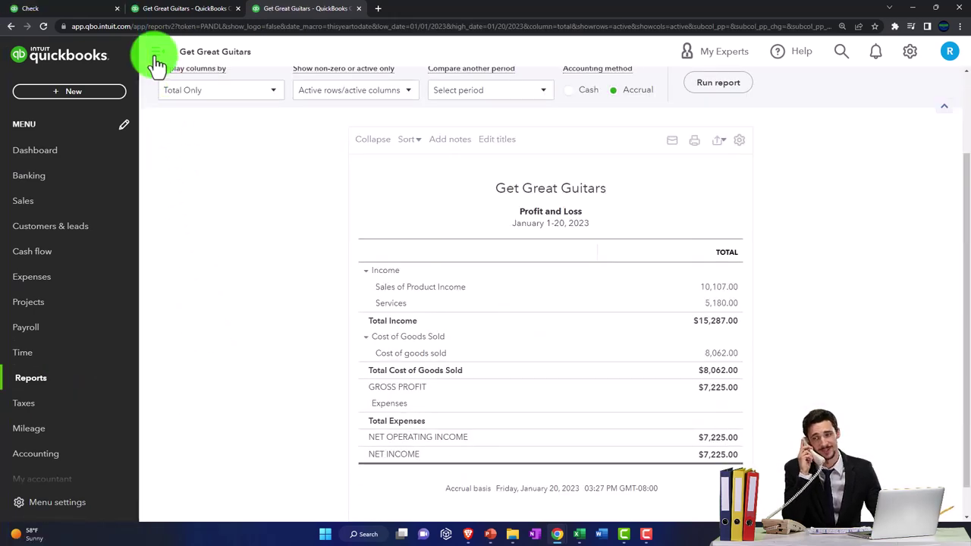
# Collapse the navigation menu and set the Profit and Loss report period to 01/01/2023 through 02/28/2023.
pyautogui.click(155, 60)
pyautogui.scroll(2, 154, 197)
pyautogui.click(193, 147)
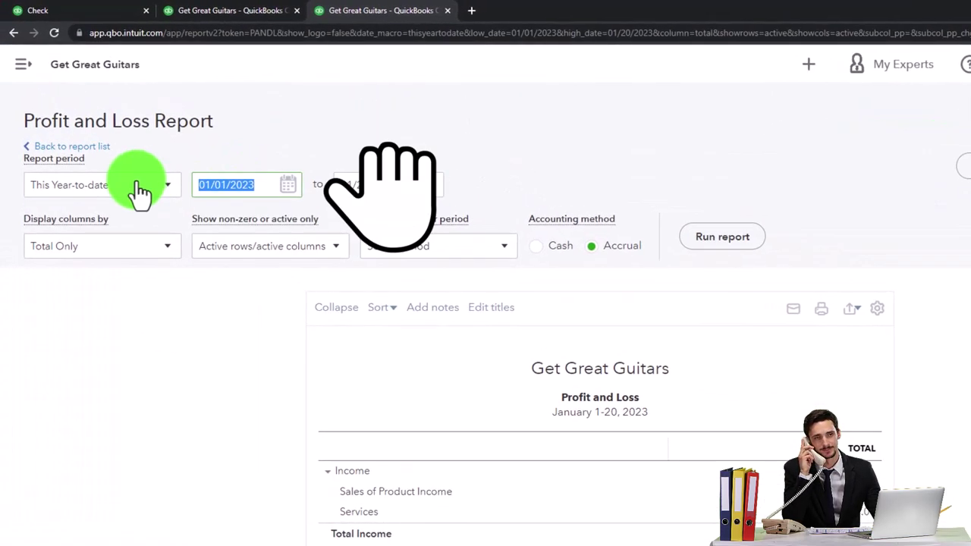
pyautogui.write('010123')
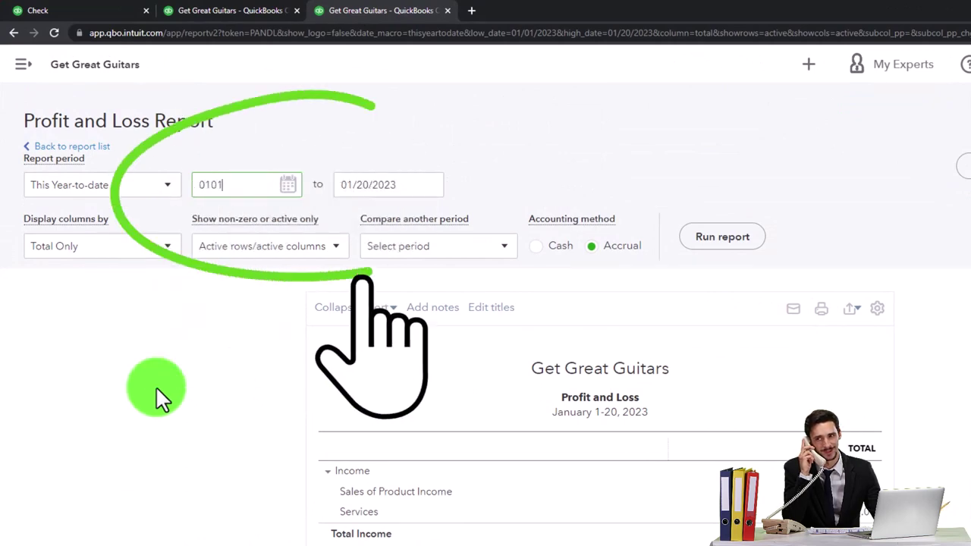
pyautogui.write('022')
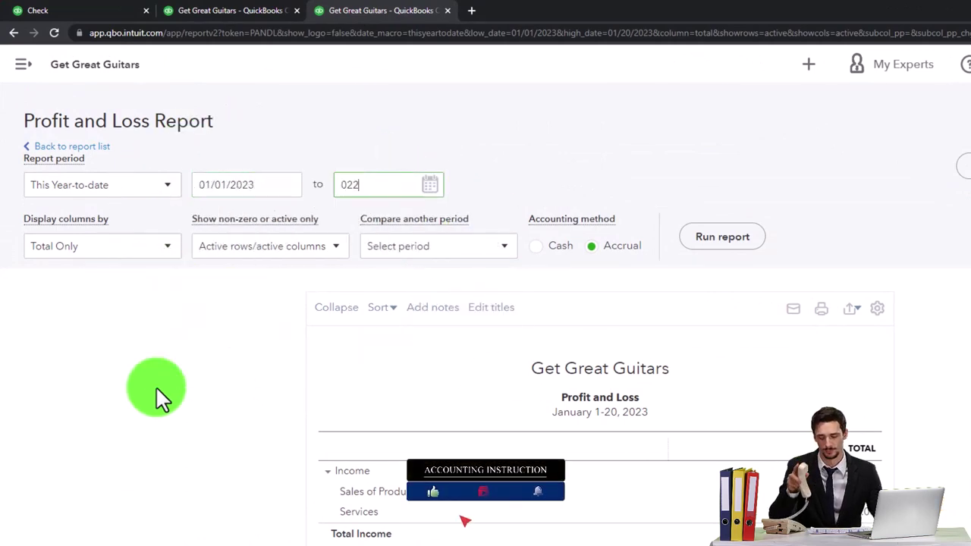
pyautogui.write('823')
pyautogui.press('Tab')
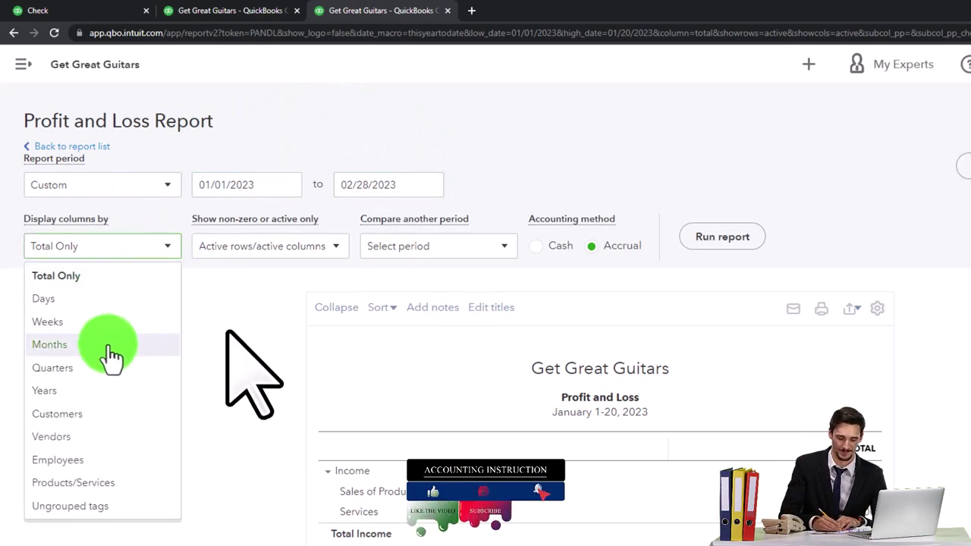
# Display the Profit and Loss columns by months, run the report and review its income and expense lines.
pyautogui.click(110, 347)
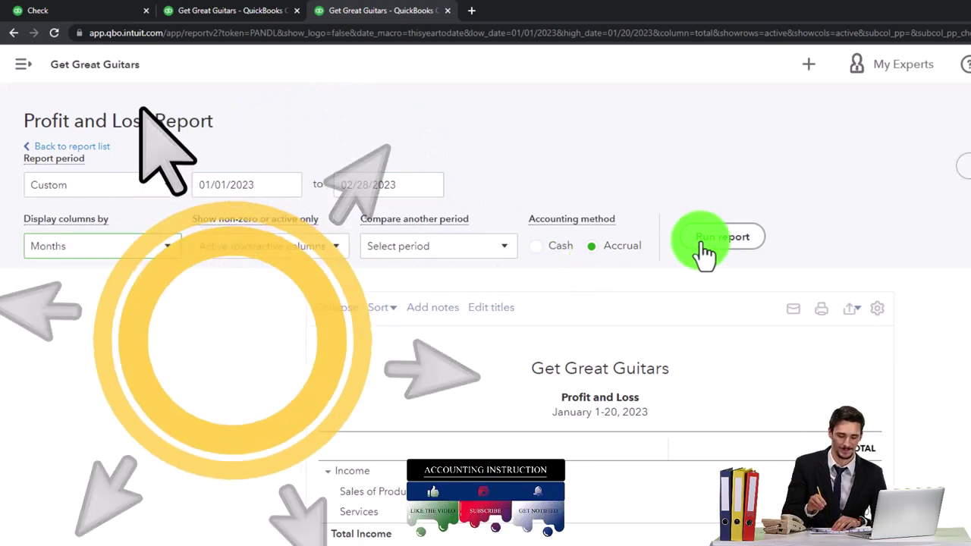
pyautogui.click(705, 250)
pyautogui.scroll(-3, 786, 349)
pyautogui.hotkey('ctrl', '+')
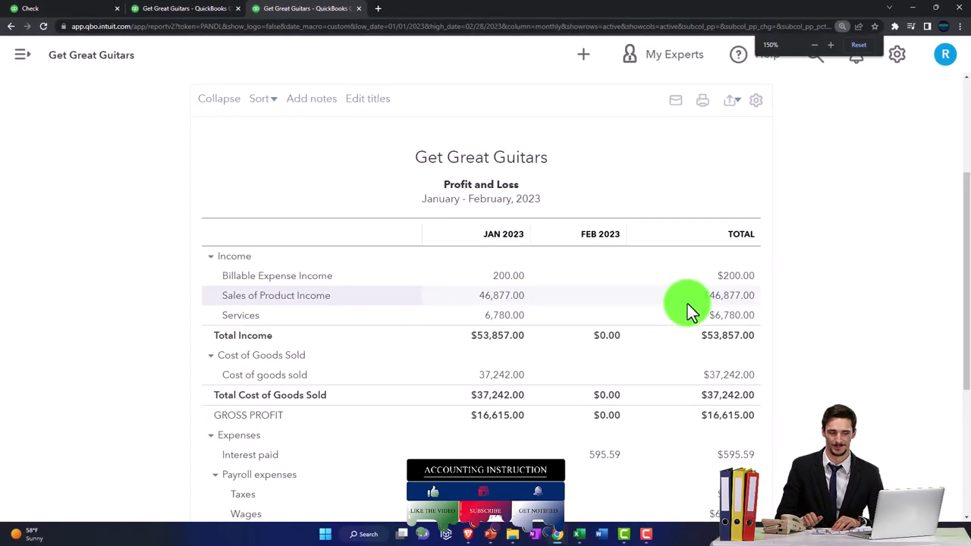
pyautogui.scroll(-3, 687, 303)
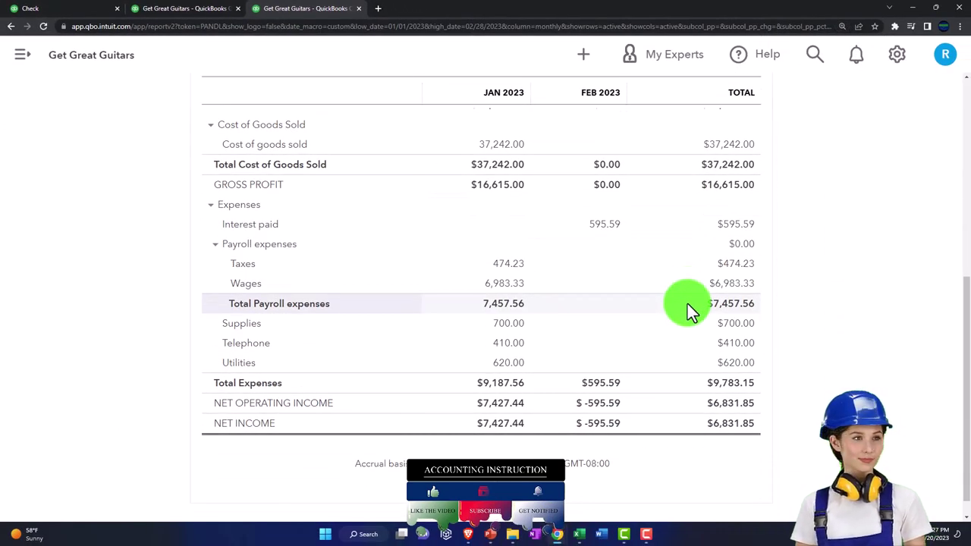
pyautogui.scroll(3, 687, 304)
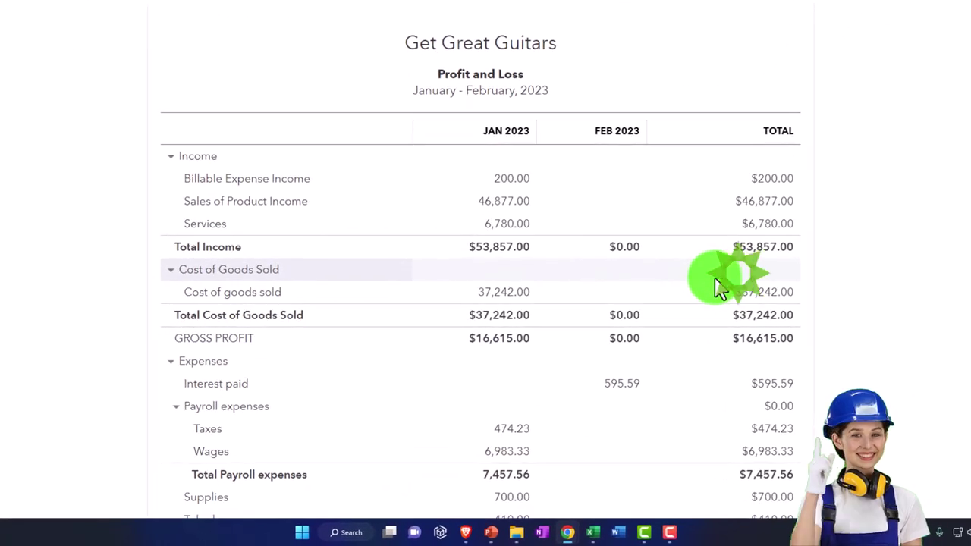
pyautogui.click(703, 286)
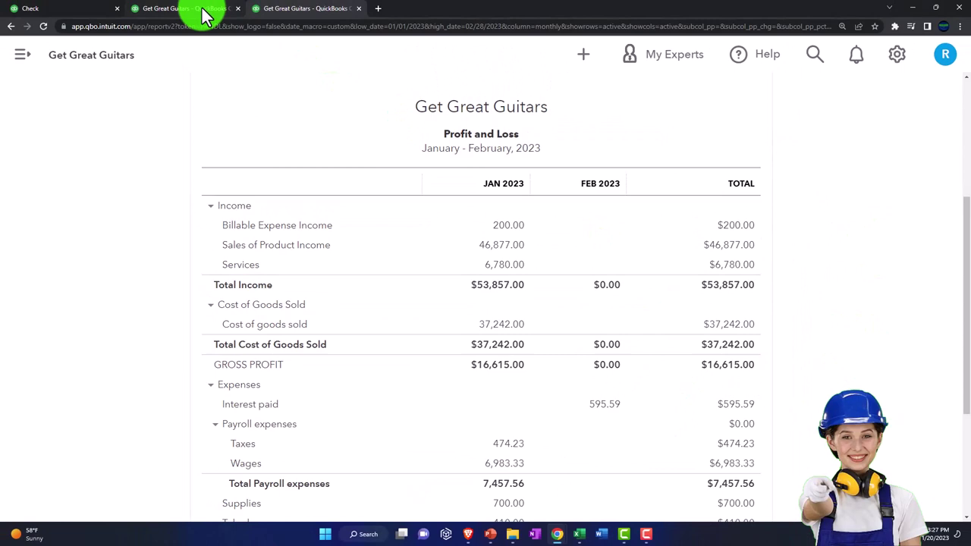
# Collapse the navigation menu, set the Balance Sheet report period to 01/01/2023 through 02/28/2023 and run the report.
pyautogui.click(202, 11)
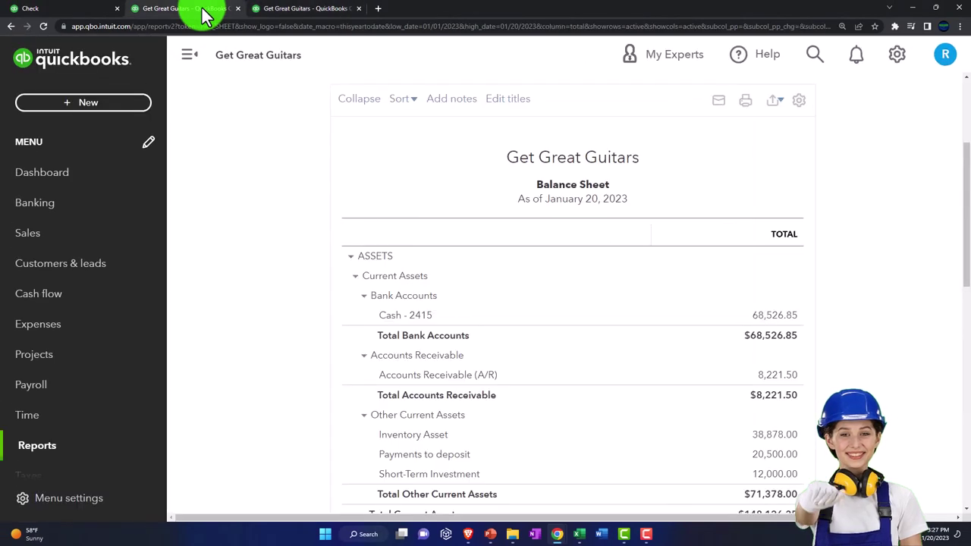
pyautogui.click(180, 59)
pyautogui.scroll(3, 192, 231)
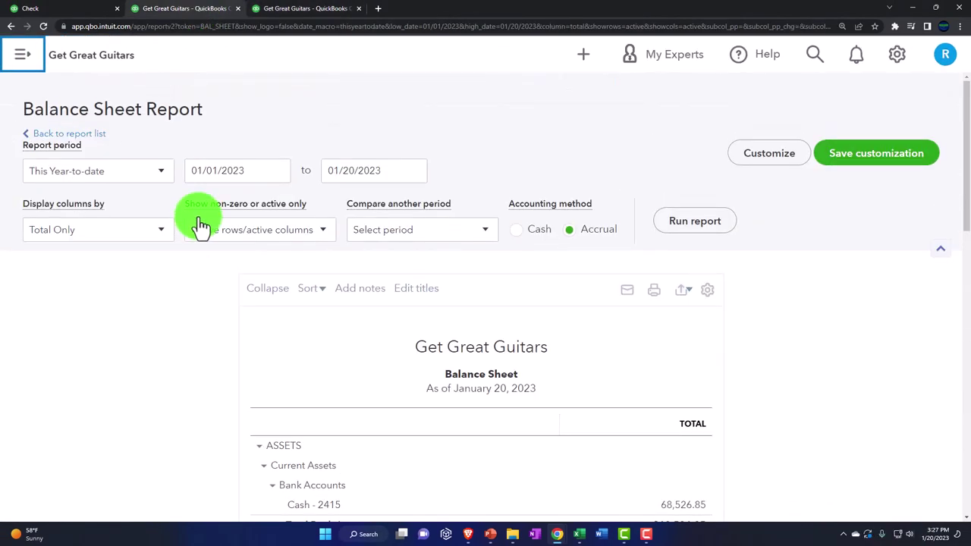
pyautogui.click(253, 167)
pyautogui.write('01')
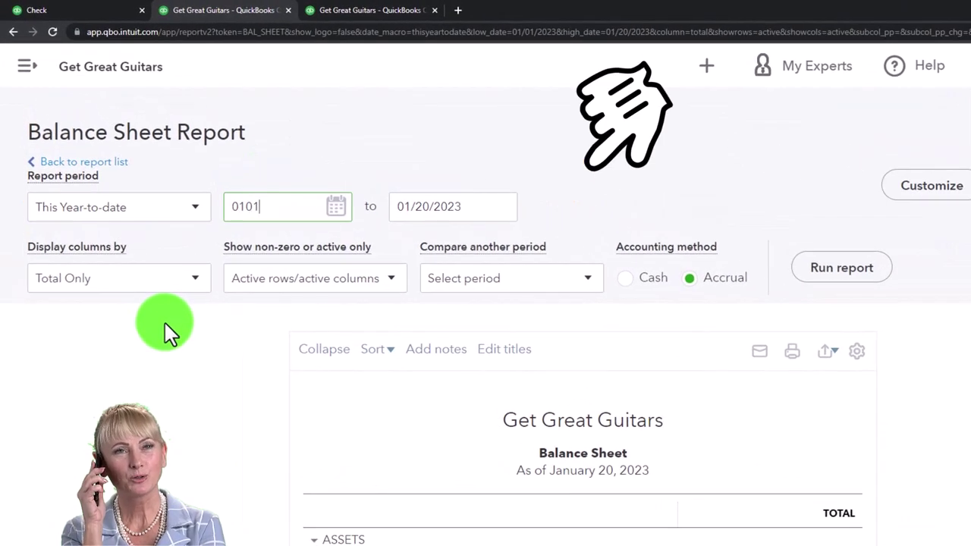
pyautogui.write('/01/2023')
pyautogui.press('Tab')
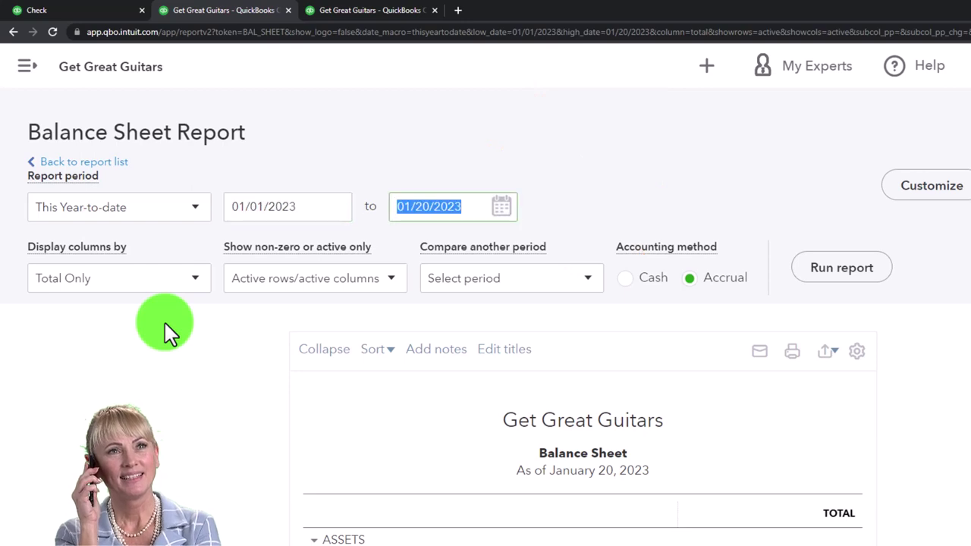
pyautogui.write('022823')
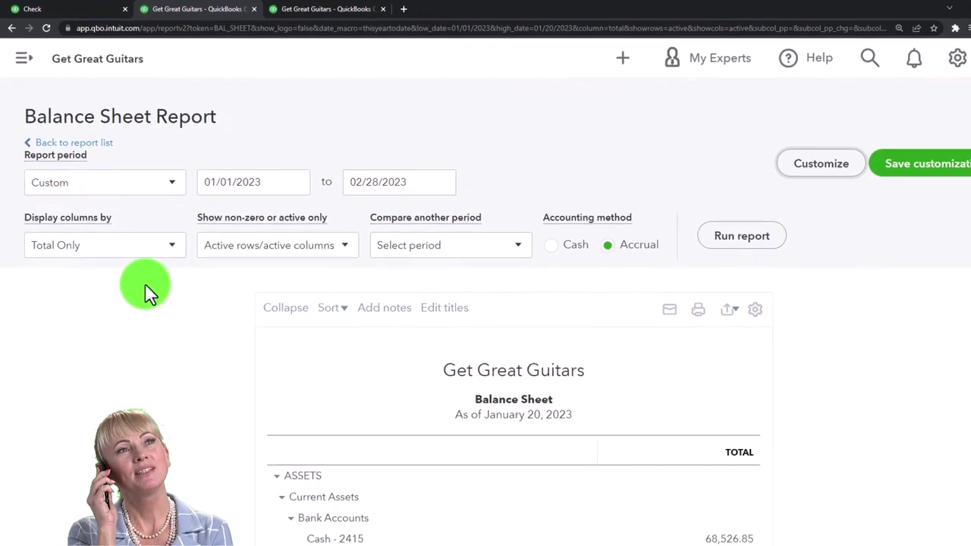
pyautogui.click(714, 246)
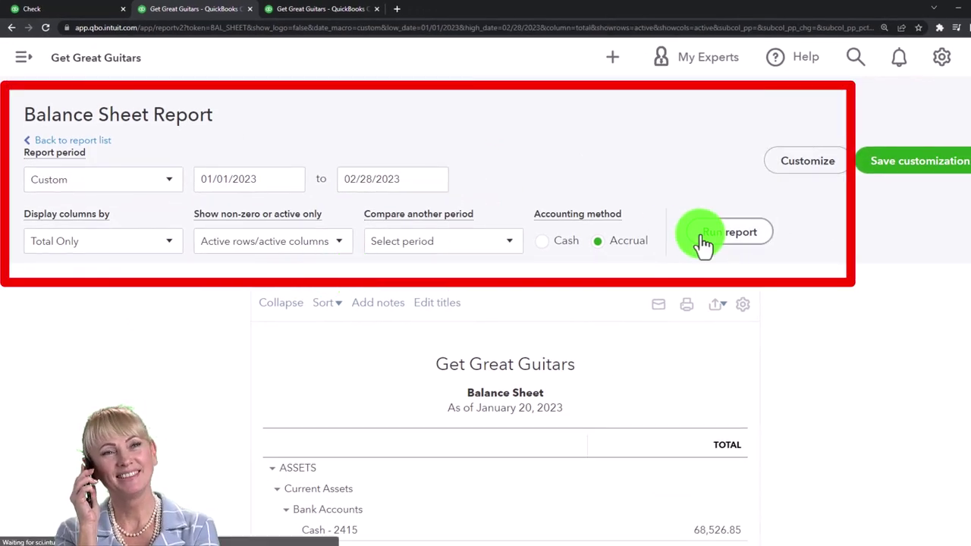
# Review the Balance Sheet's asset lines, collapse the Assets and Liabilities and Equity sections, and enlarge the page.
pyautogui.scroll(-3, 703, 242)
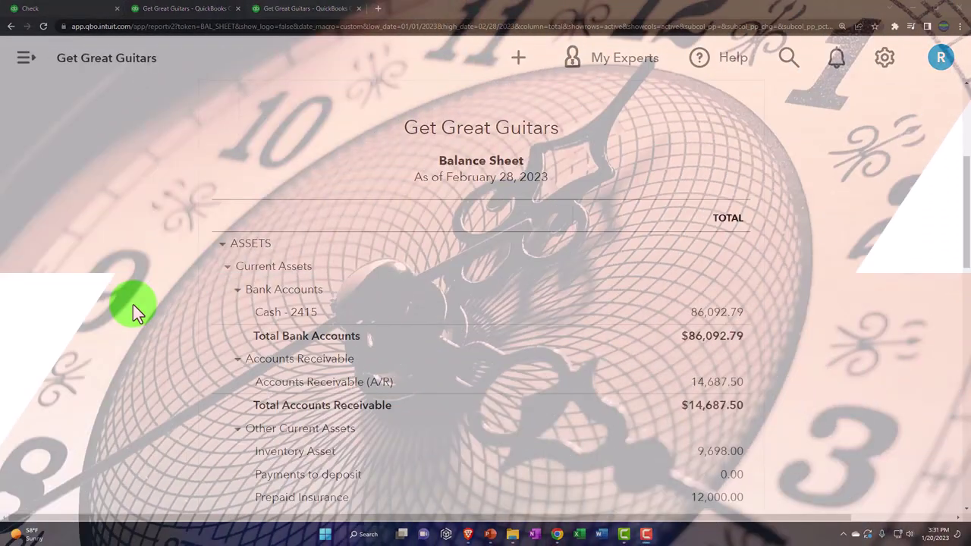
pyautogui.scroll(-3, 132, 304)
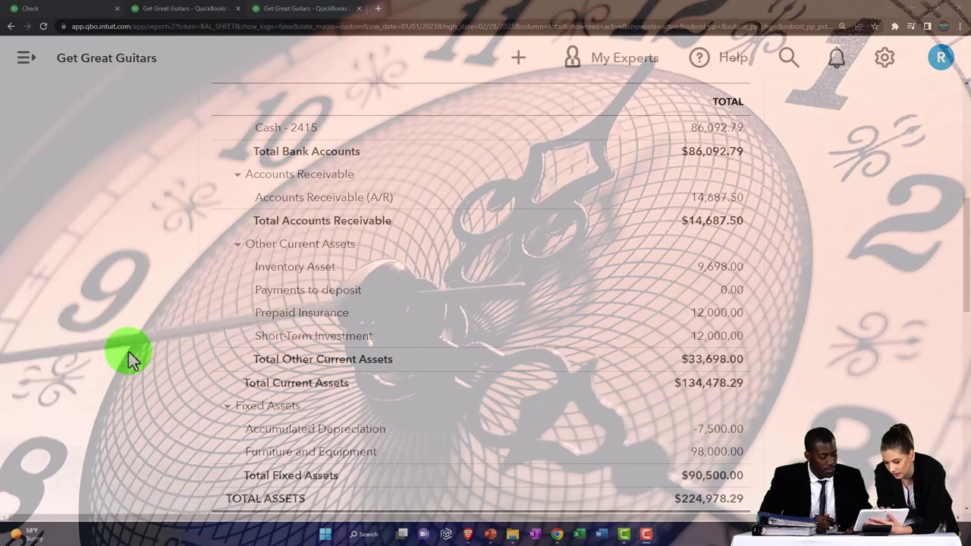
pyautogui.scroll(2, 128, 351)
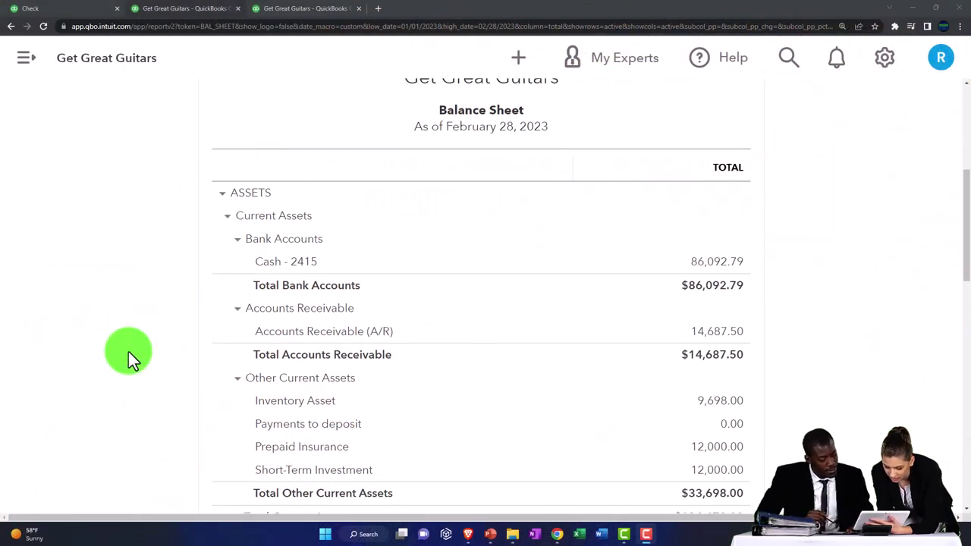
pyautogui.click(222, 193)
pyautogui.click(221, 216)
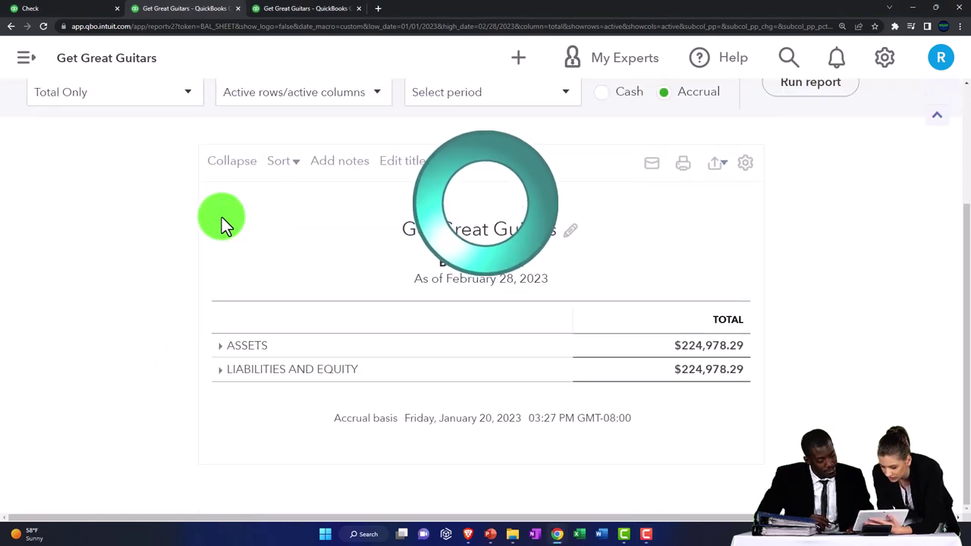
pyautogui.hotkey('ctrl', '+')
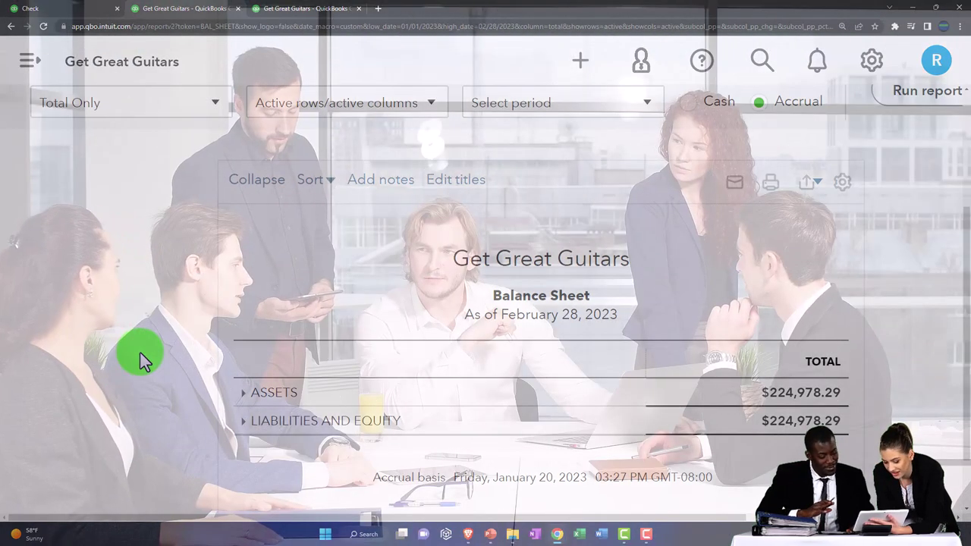
pyautogui.scroll(-1, 140, 352)
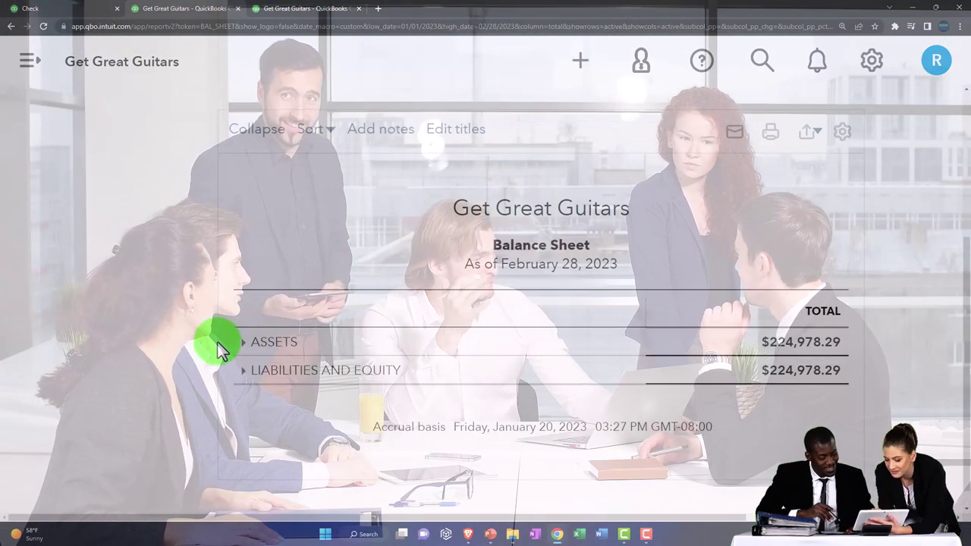
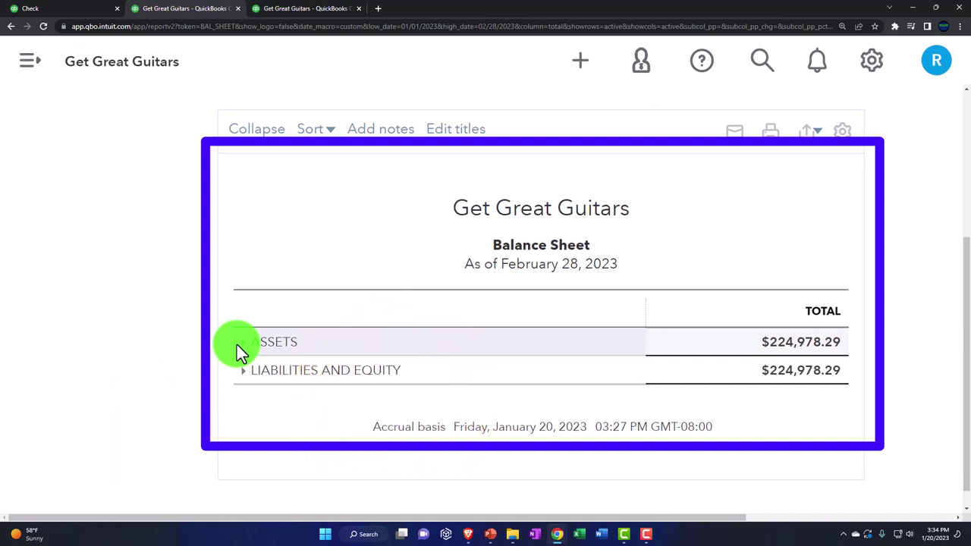
# Expand the Liabilities and Equity and Assets sections and examine the Short-Term Investment, other current asset and fixed asset lines.
pyautogui.click(243, 371)
pyautogui.click(242, 345)
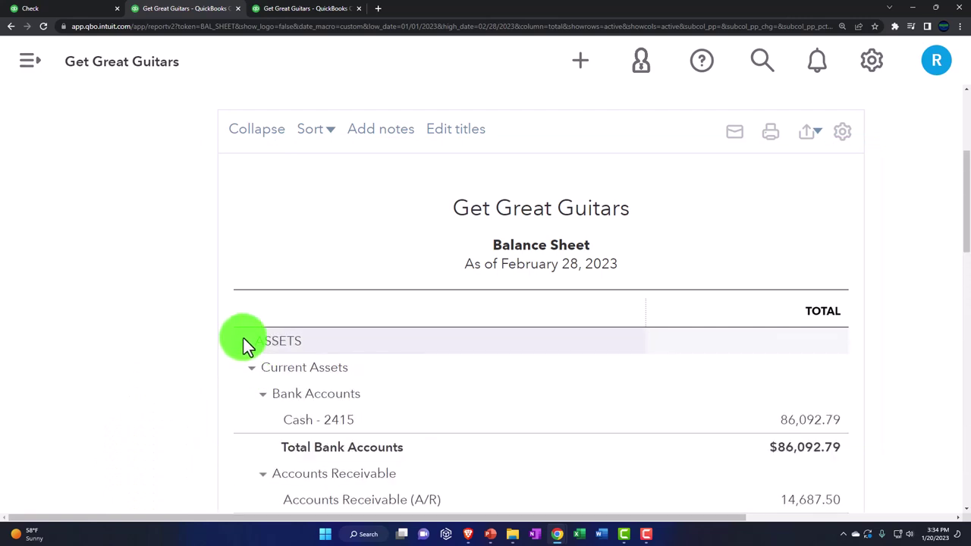
pyautogui.scroll(-3, 281, 393)
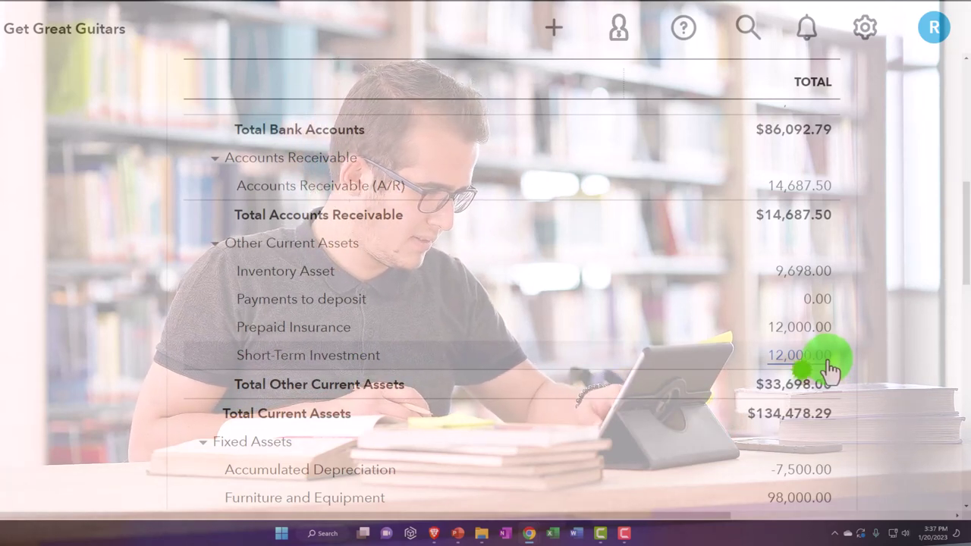
pyautogui.click(829, 367)
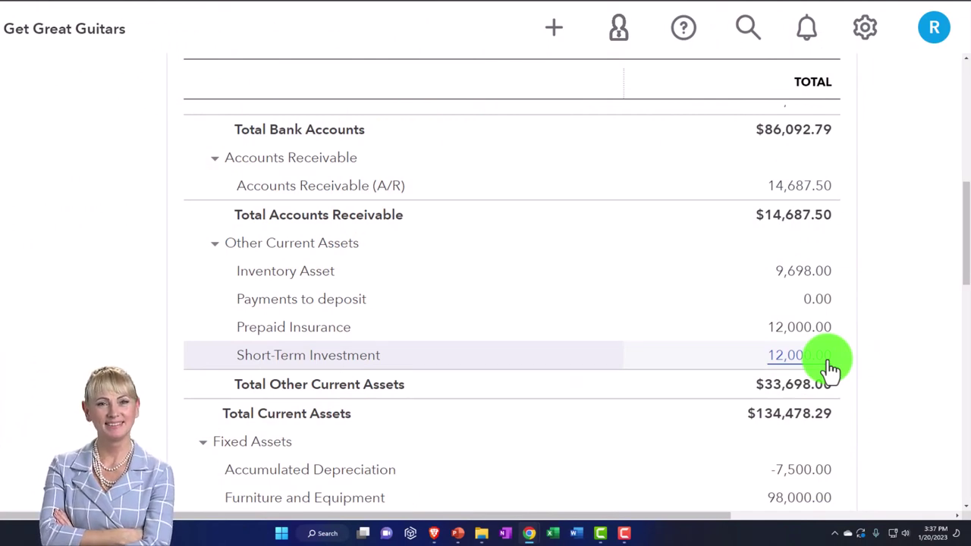
pyautogui.click(829, 364)
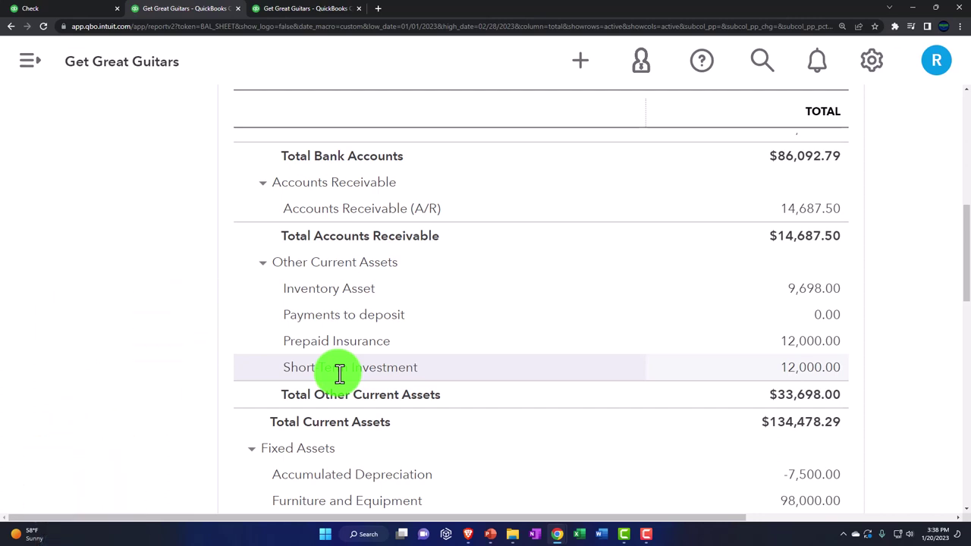
pyautogui.scroll(-2, 339, 373)
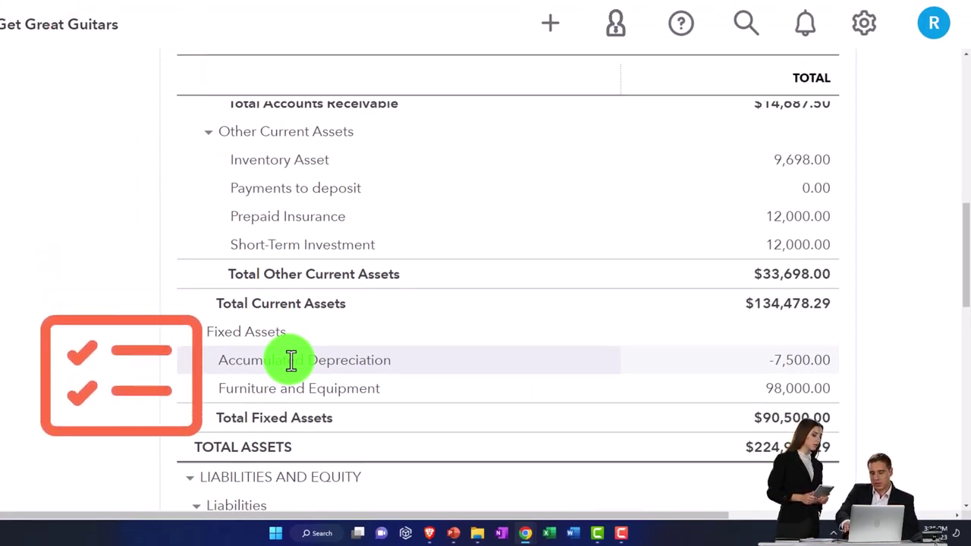
pyautogui.scroll(1, 291, 360)
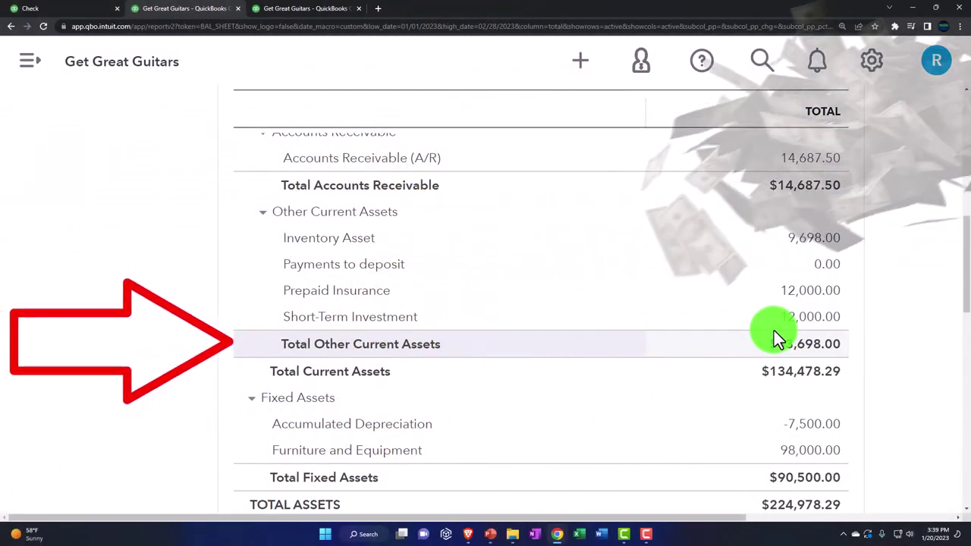
pyautogui.scroll(3, 773, 330)
pyautogui.scroll(1, 774, 331)
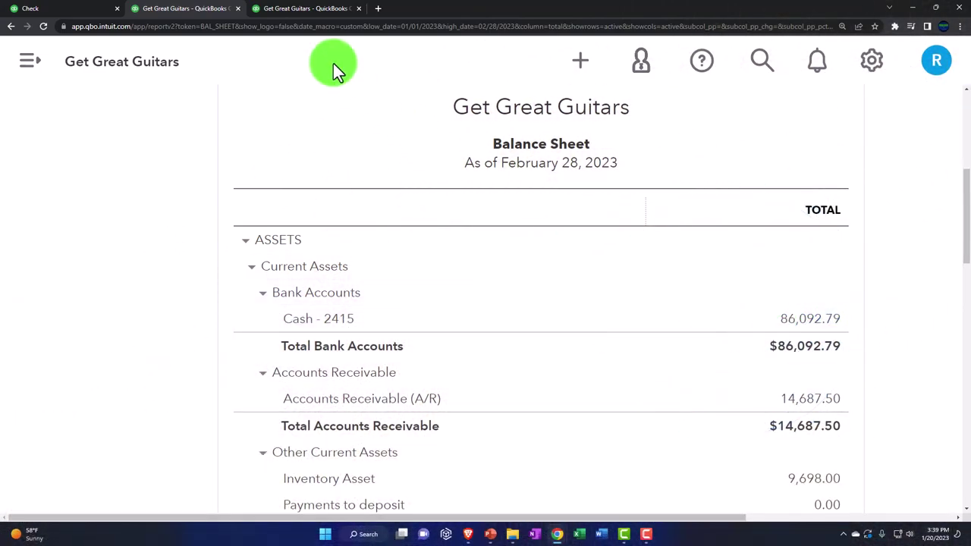
# Switch to the Profit and Loss report and examine its income, cost of goods sold, expense and net income lines.
pyautogui.click(301, 17)
pyautogui.scroll(-3, 379, 319)
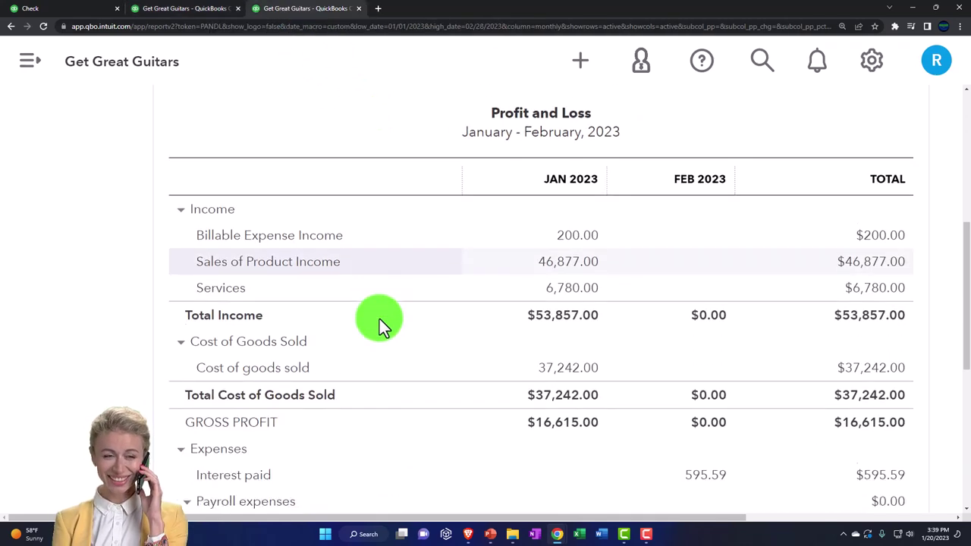
pyautogui.scroll(-5, 379, 319)
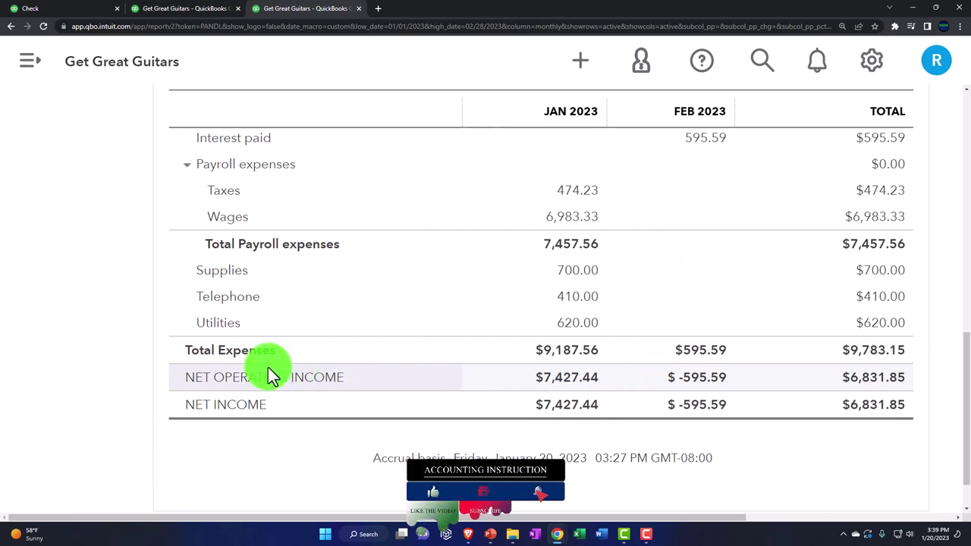
pyautogui.scroll(4, 289, 384)
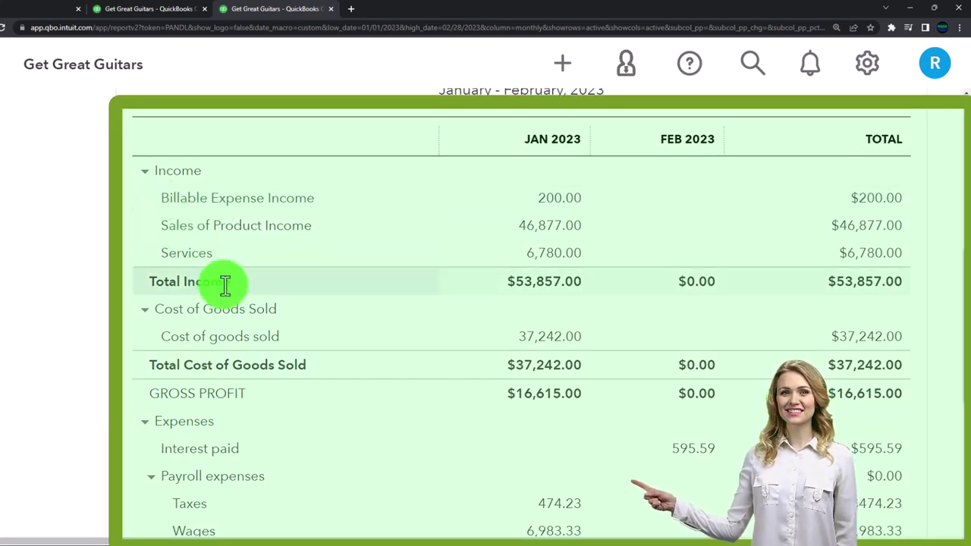
pyautogui.scroll(-4, 225, 281)
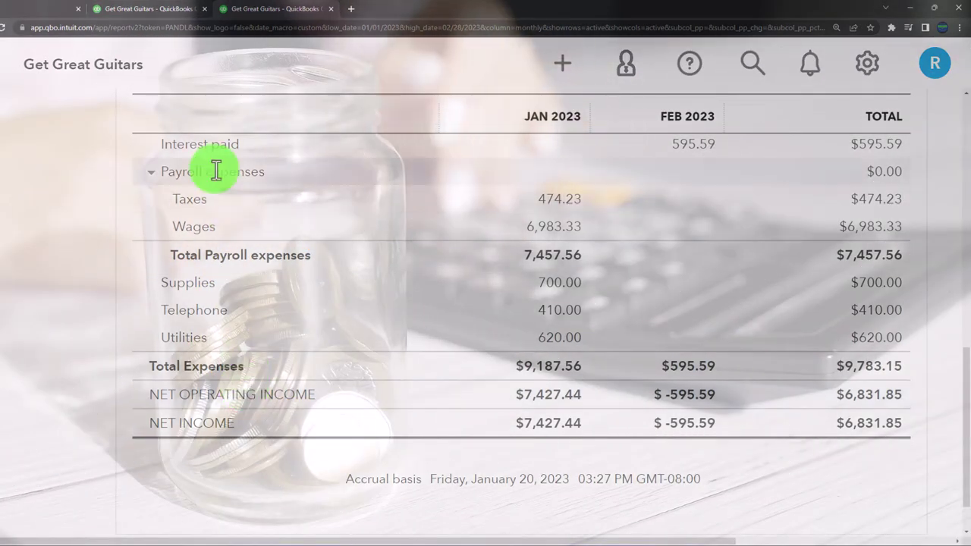
# Return to the Balance Sheet and examine short-term investments, furniture and equipment, the liabilities and the equity section.
pyautogui.click(167, 11)
pyautogui.scroll(-2, 543, 374)
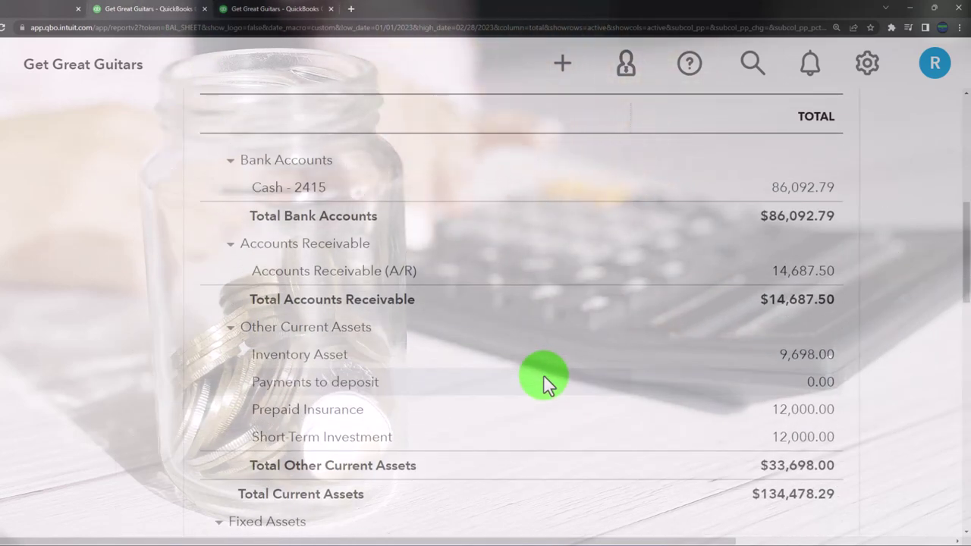
pyautogui.scroll(-1, 543, 374)
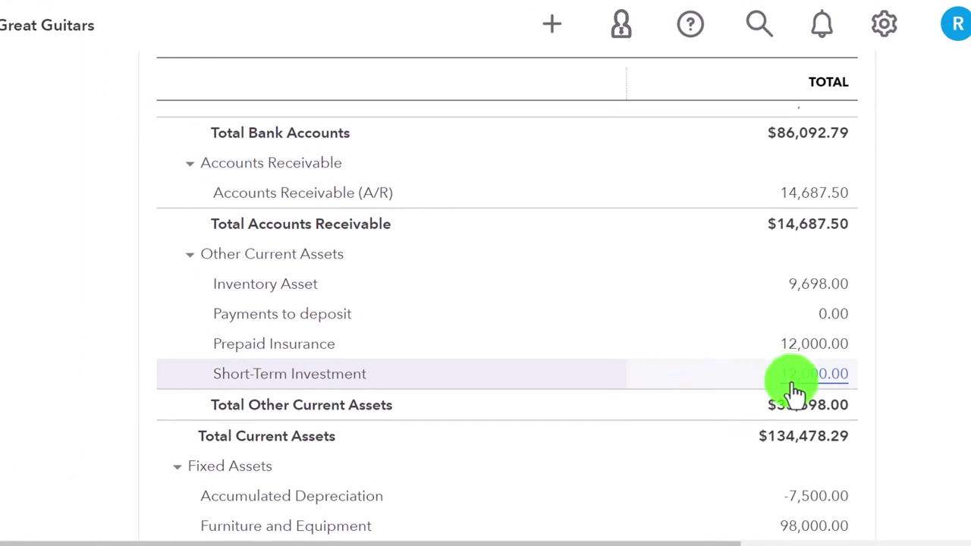
pyautogui.scroll(-1, 794, 391)
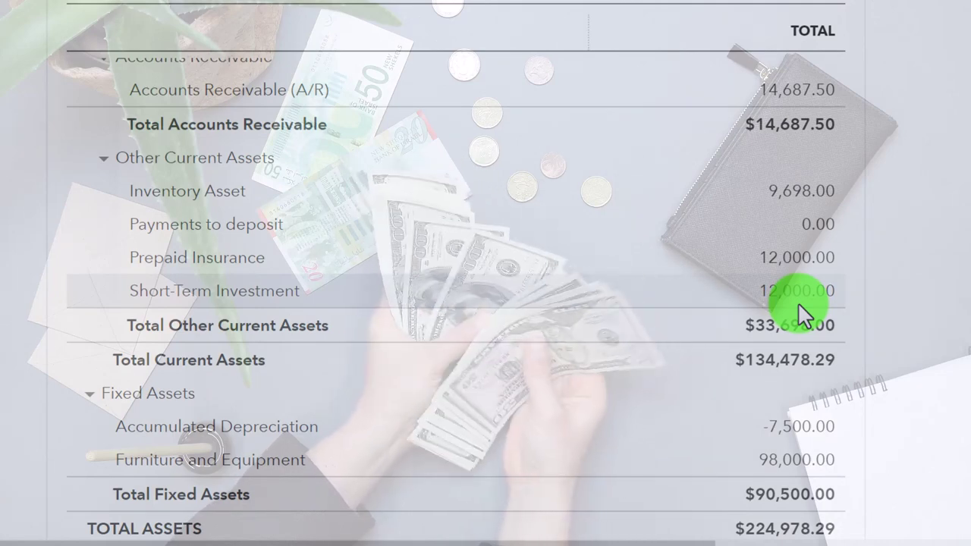
pyautogui.scroll(-1, 797, 302)
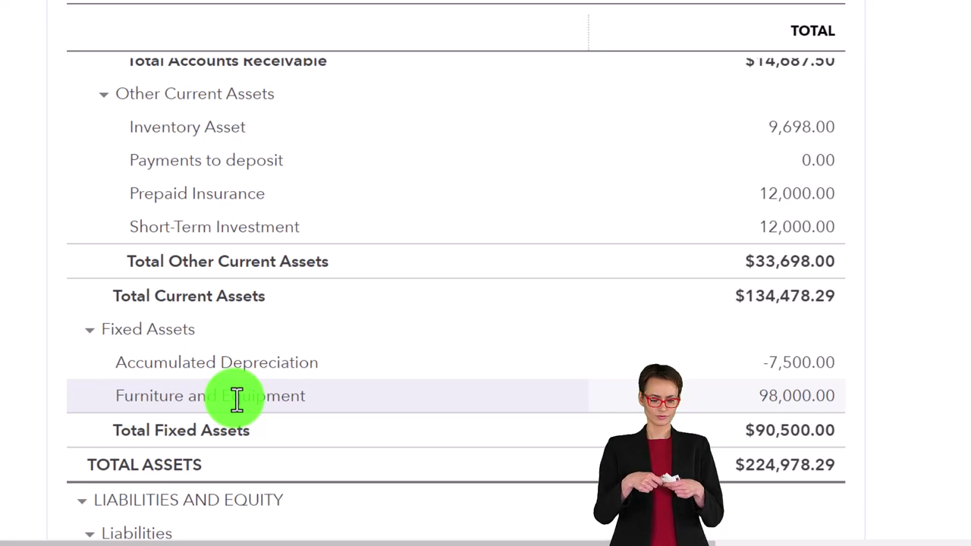
pyautogui.click(237, 400)
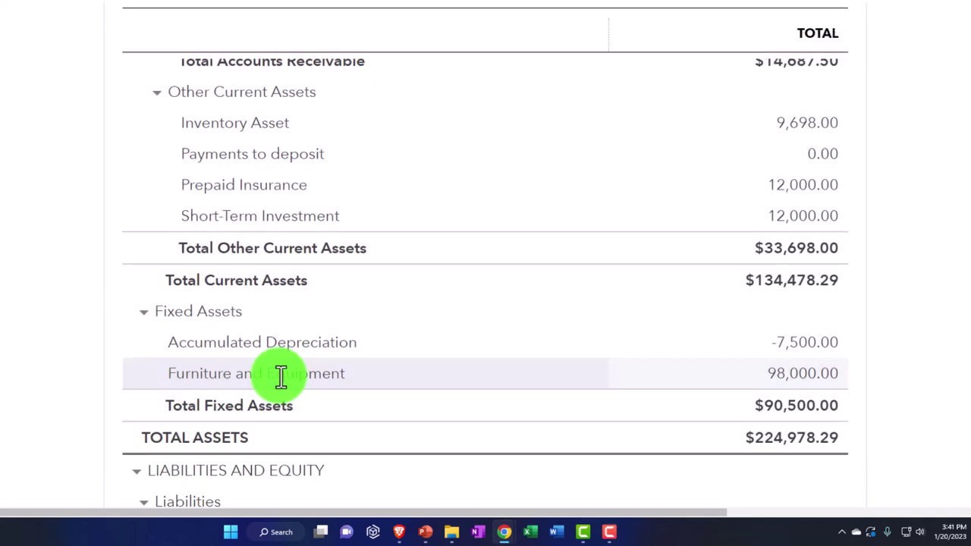
pyautogui.click(326, 173)
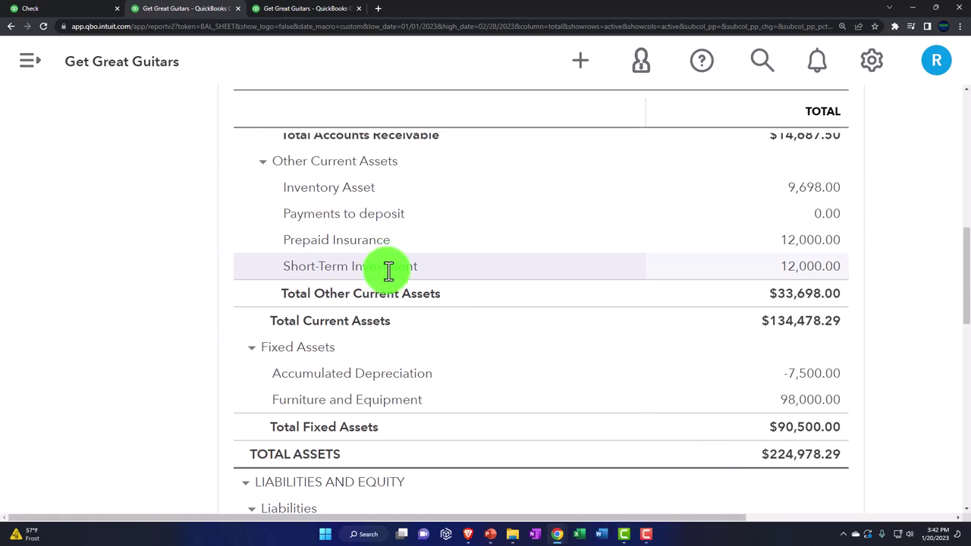
pyautogui.scroll(-2, 388, 270)
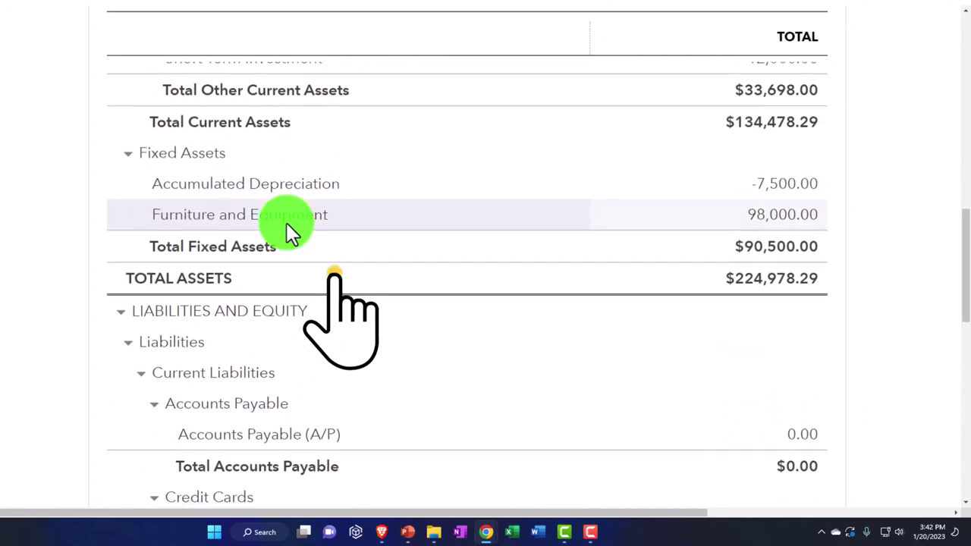
pyautogui.scroll(-7, 286, 222)
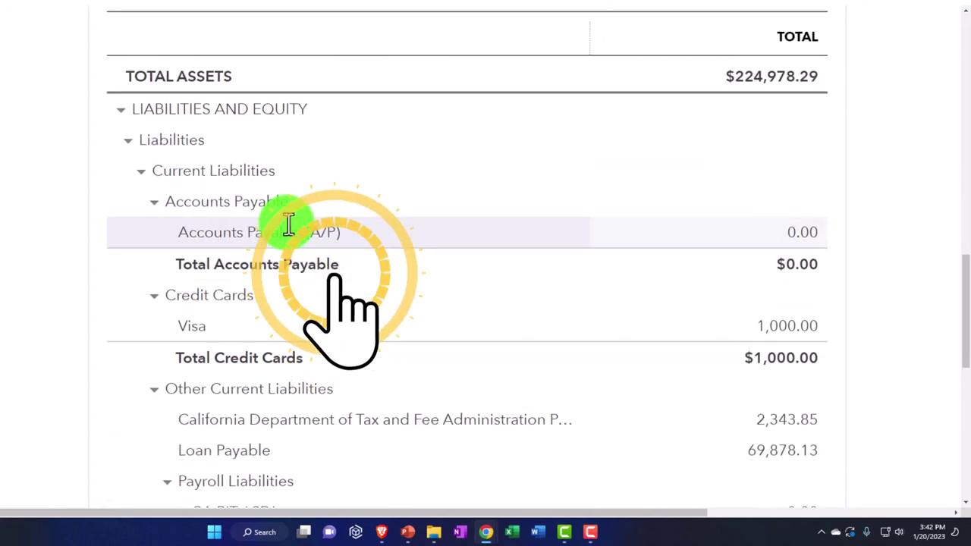
pyautogui.scroll(-3, 285, 222)
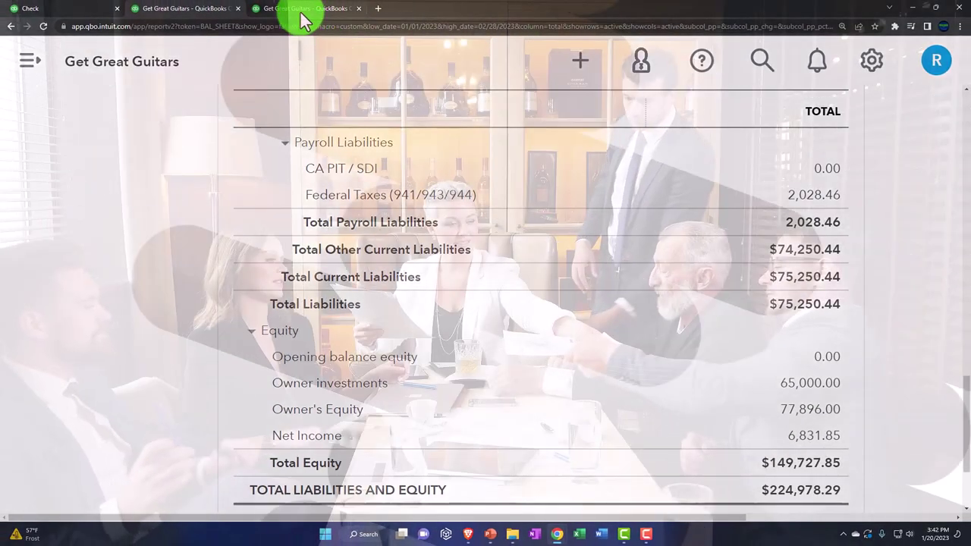
# Switch to the Profit and Loss report and compare its January and February income, expense and net income lines.
pyautogui.click(301, 13)
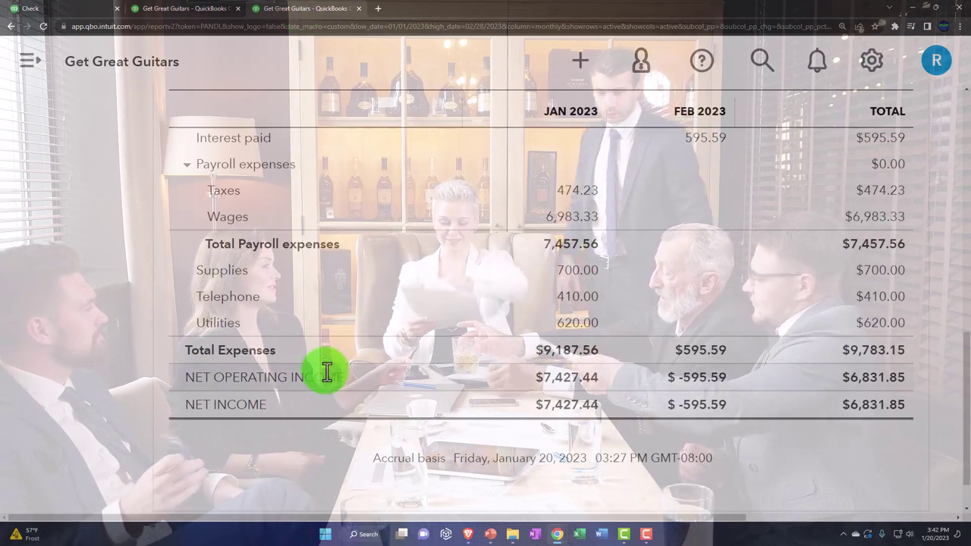
pyautogui.scroll(5, 327, 371)
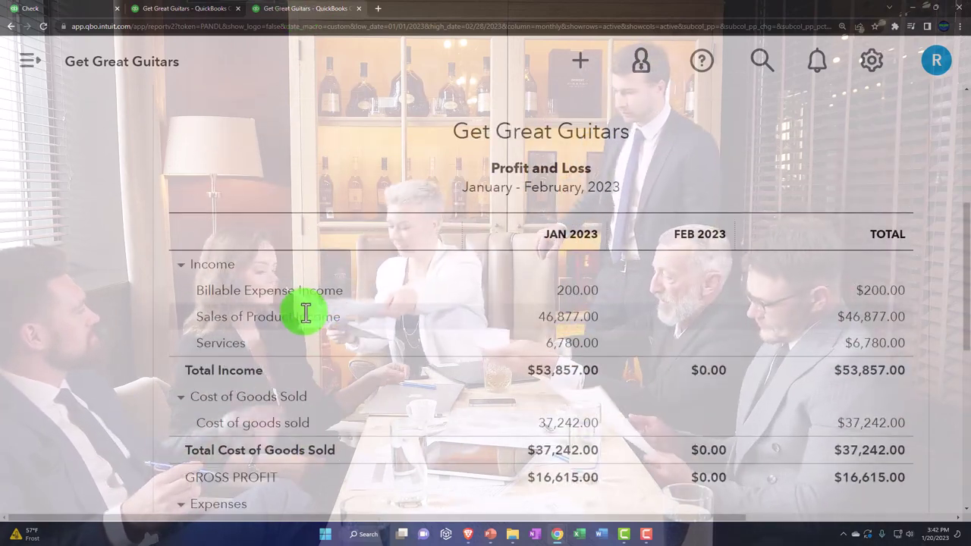
pyautogui.scroll(-5, 305, 312)
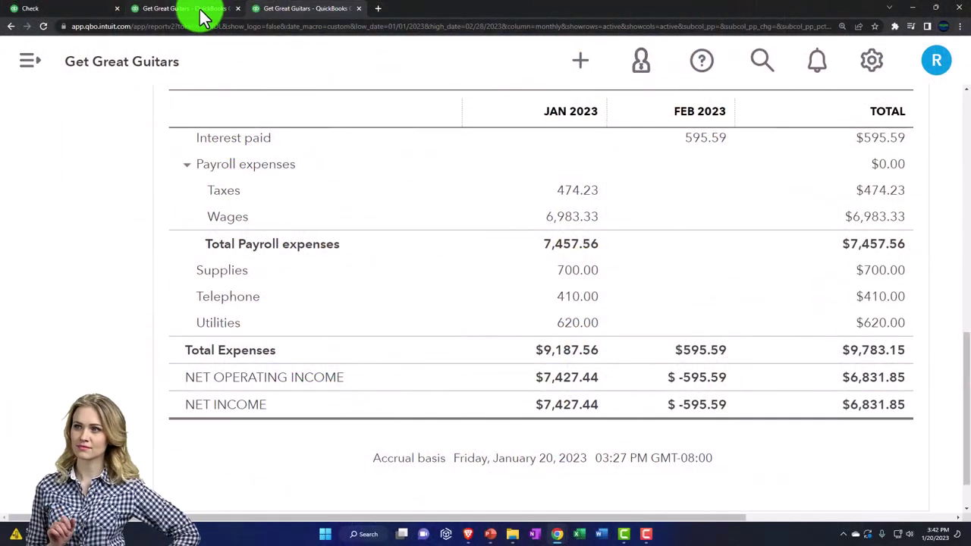
# Return to the Balance Sheet and examine cash, receivables, other current assets and fixed assets, glancing again at the Profit and Loss report.
pyautogui.click(200, 10)
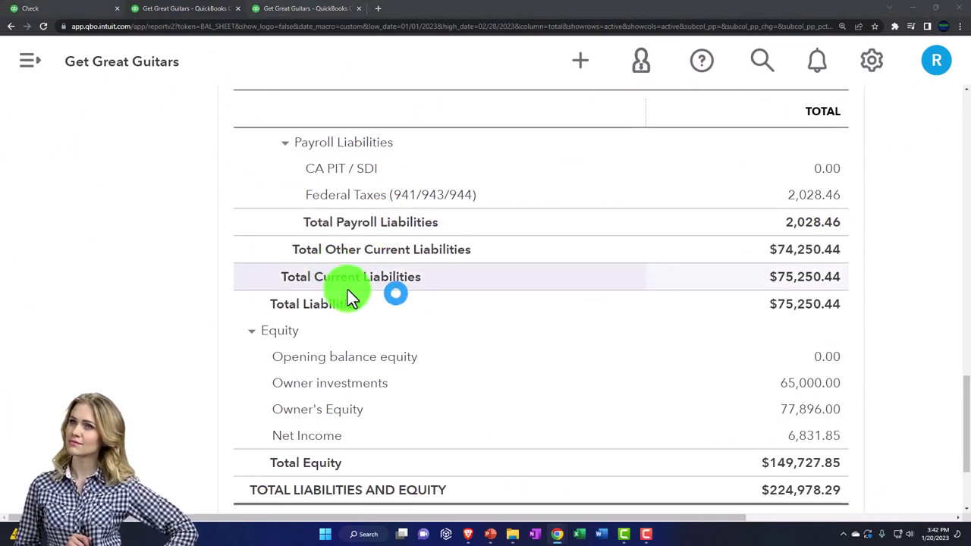
pyautogui.scroll(4, 348, 296)
pyautogui.scroll(5, 349, 291)
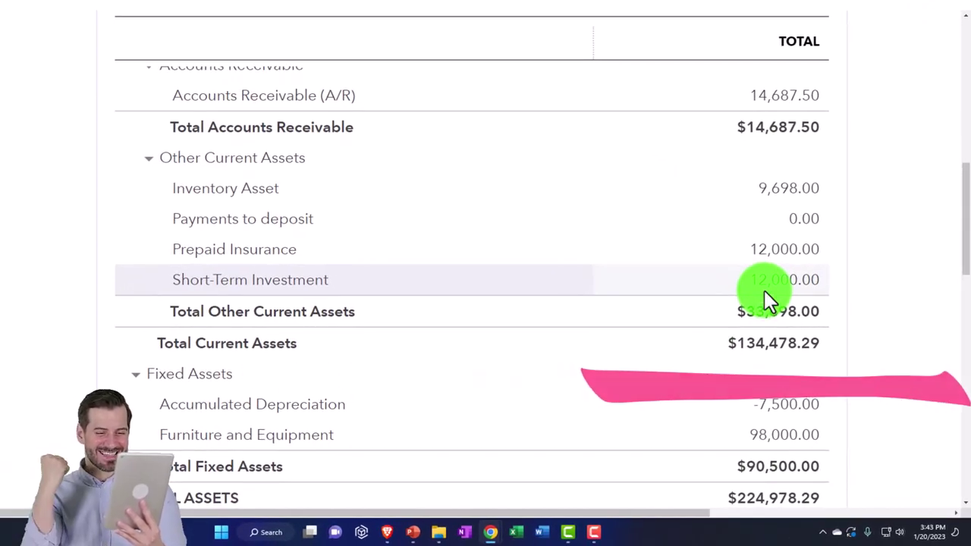
pyautogui.scroll(3, 763, 290)
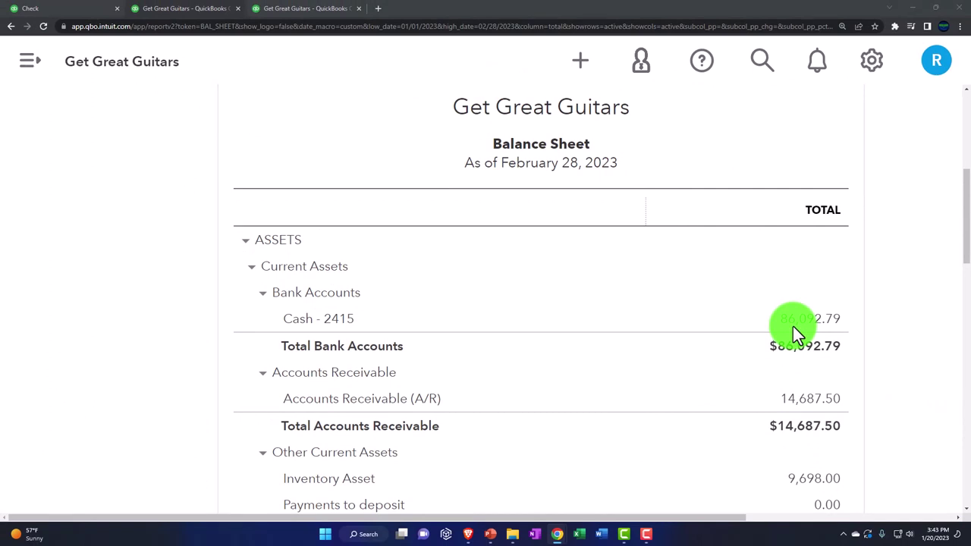
pyautogui.scroll(-3, 792, 326)
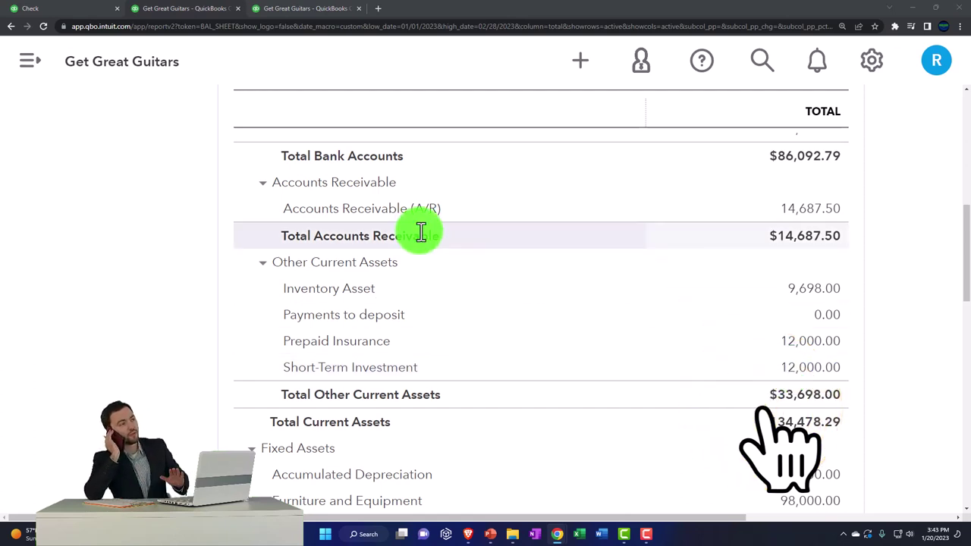
pyautogui.click(319, 10)
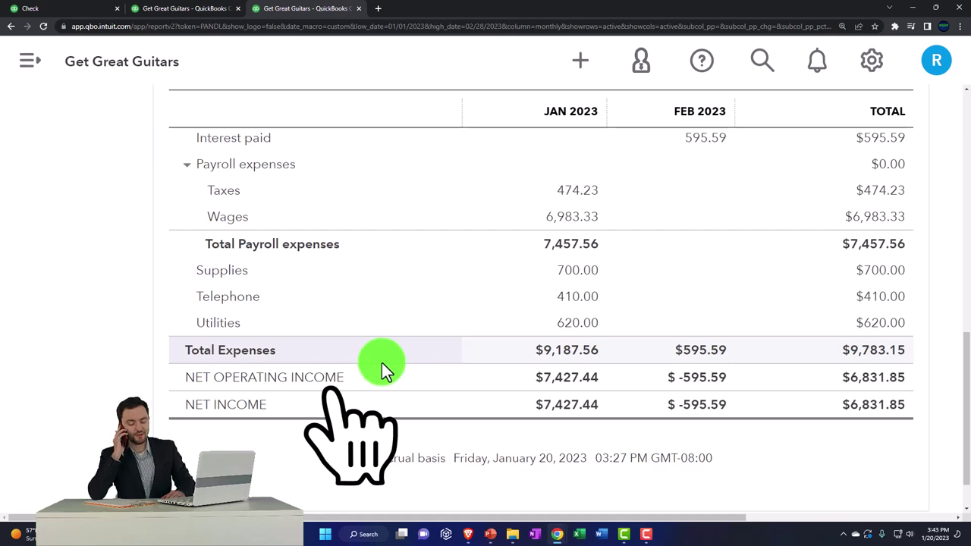
pyautogui.click(144, 12)
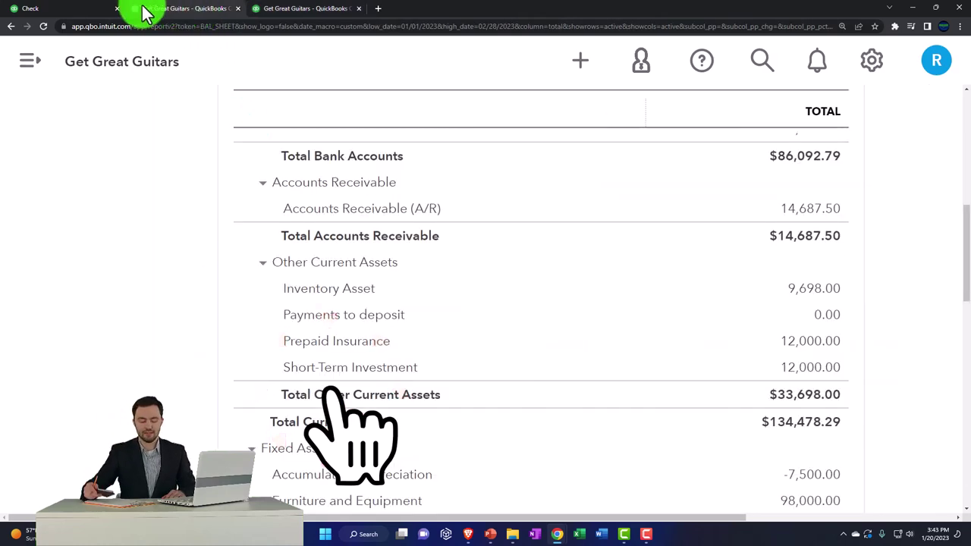
# Switch to the Get Great Guitars dashboard and look over the transaction types available for new entries.
pyautogui.click(78, 12)
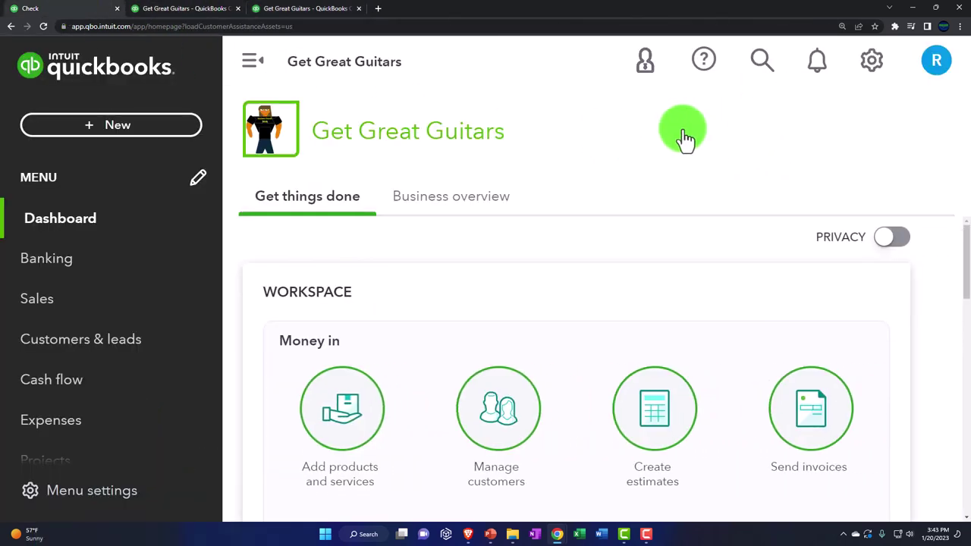
pyautogui.hotkey('ctrl', '-')
pyautogui.hotkey('ctrl', '-')
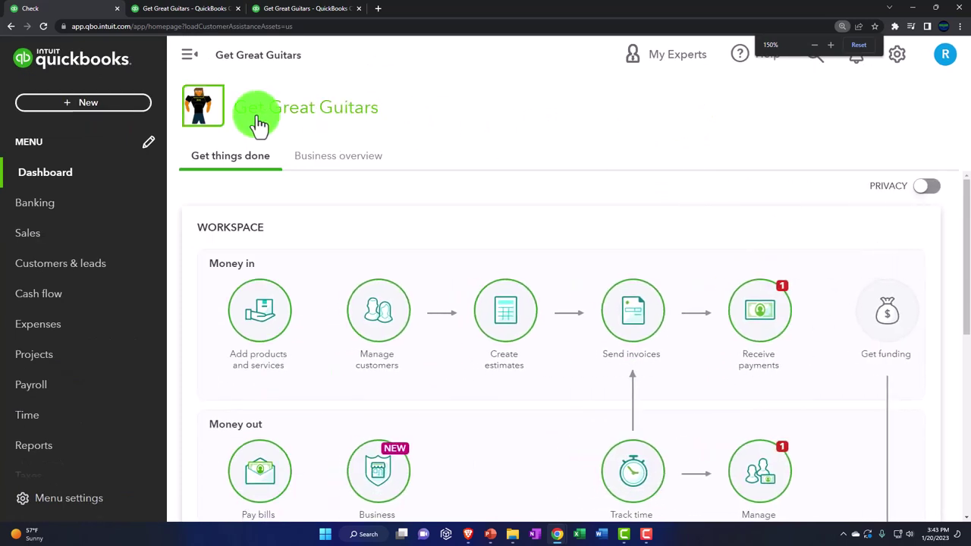
pyautogui.click(83, 103)
pyautogui.click(91, 215)
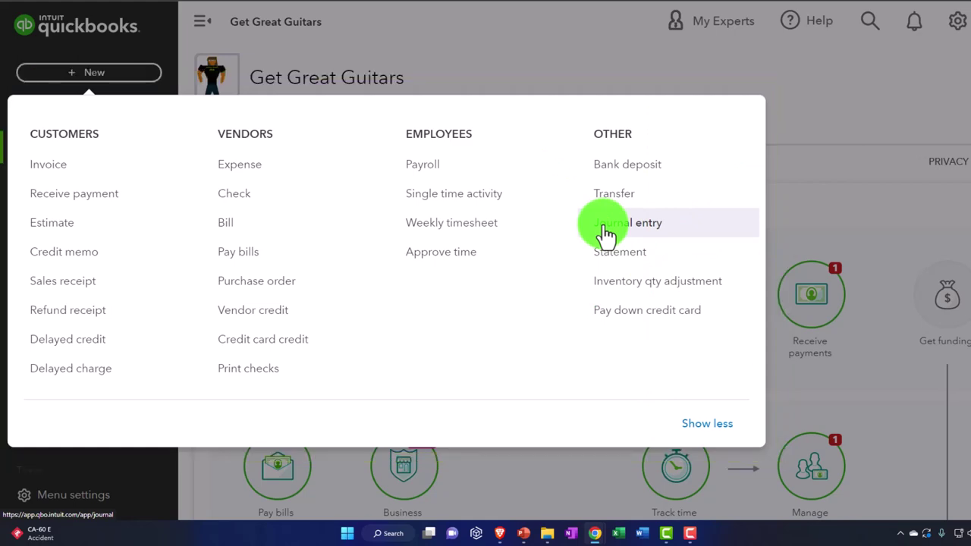
pyautogui.click(424, 84)
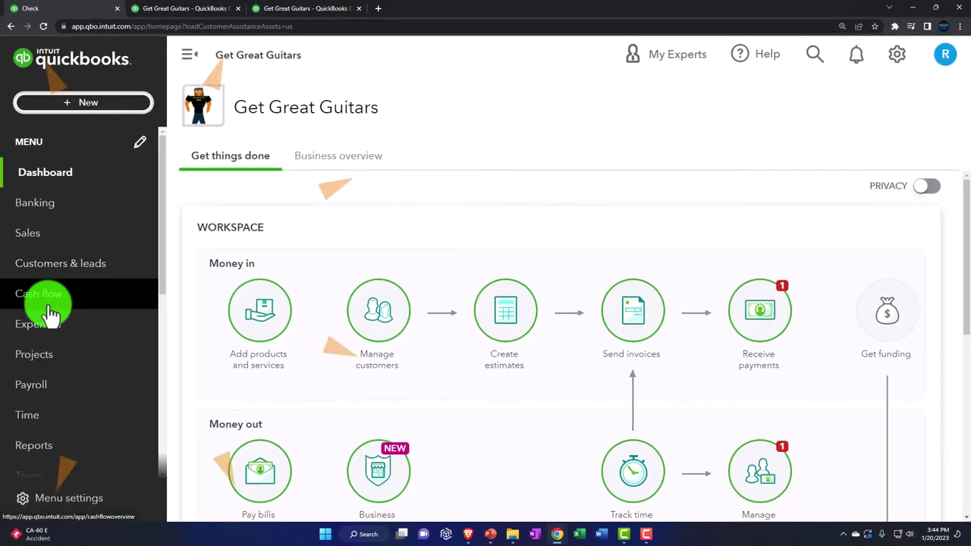
# Open the Get Great Guitars Chart of Accounts and collapse the navigation menu.
pyautogui.scroll(-5, 47, 314)
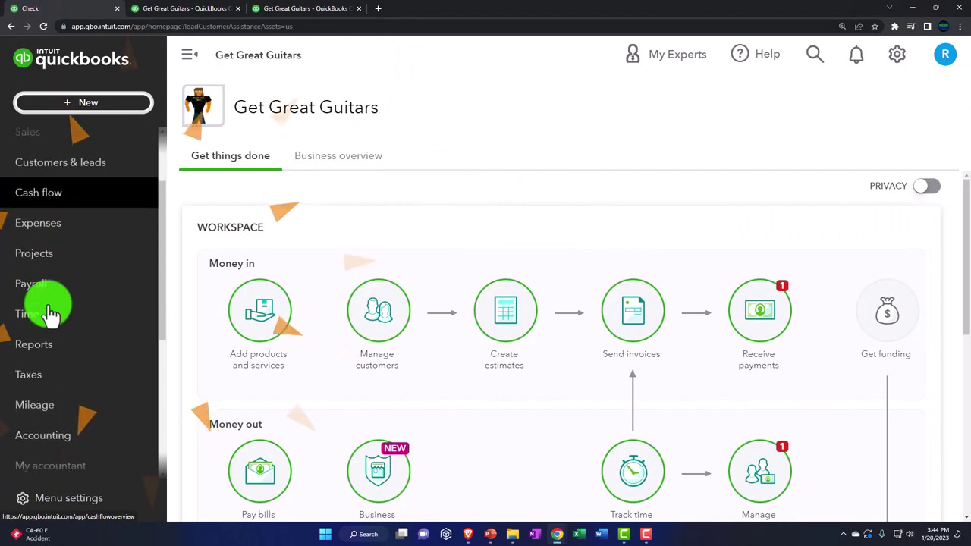
pyautogui.click(47, 343)
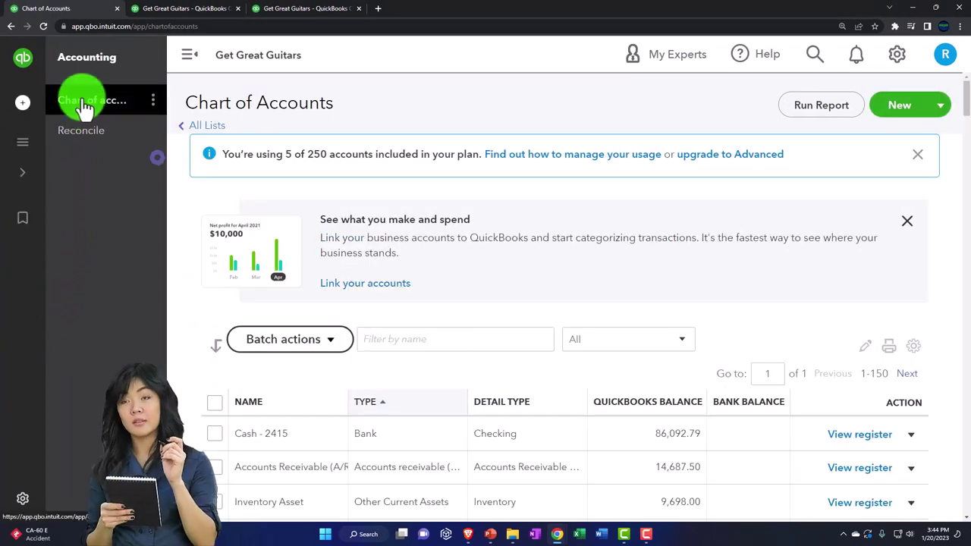
pyautogui.click(84, 106)
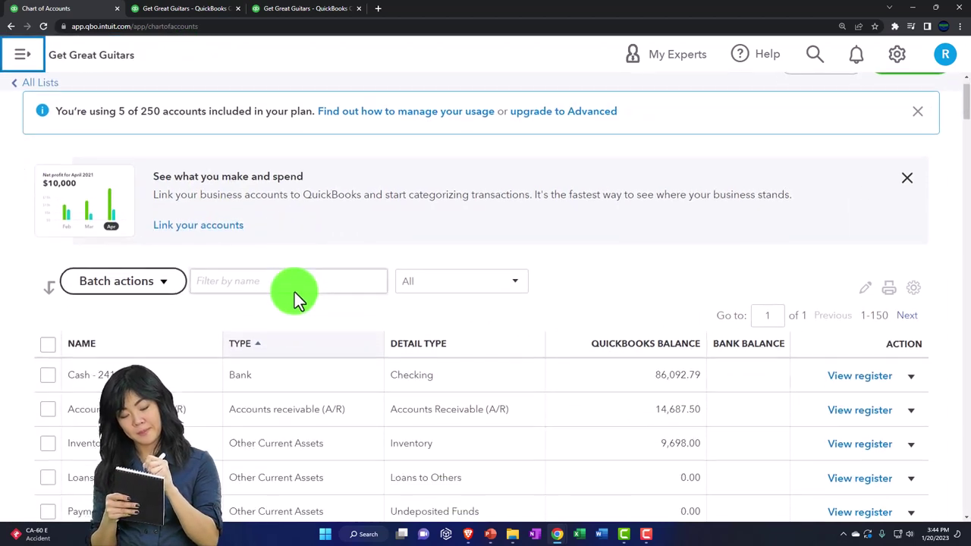
pyautogui.scroll(-2, 303, 303)
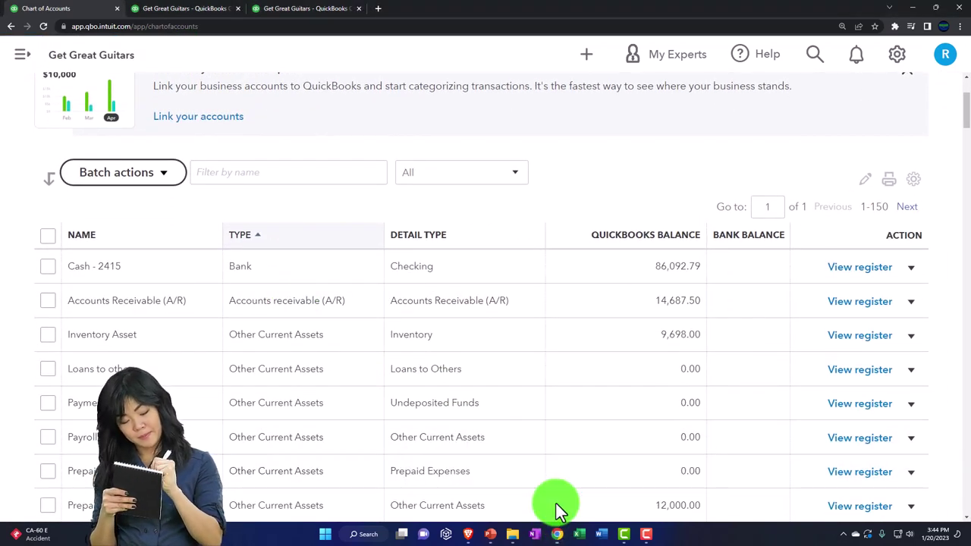
# Look at where the Chart of Accounts is found in the Sample Company's business view, then return to Get Great Guitars.
pyautogui.click(633, 489)
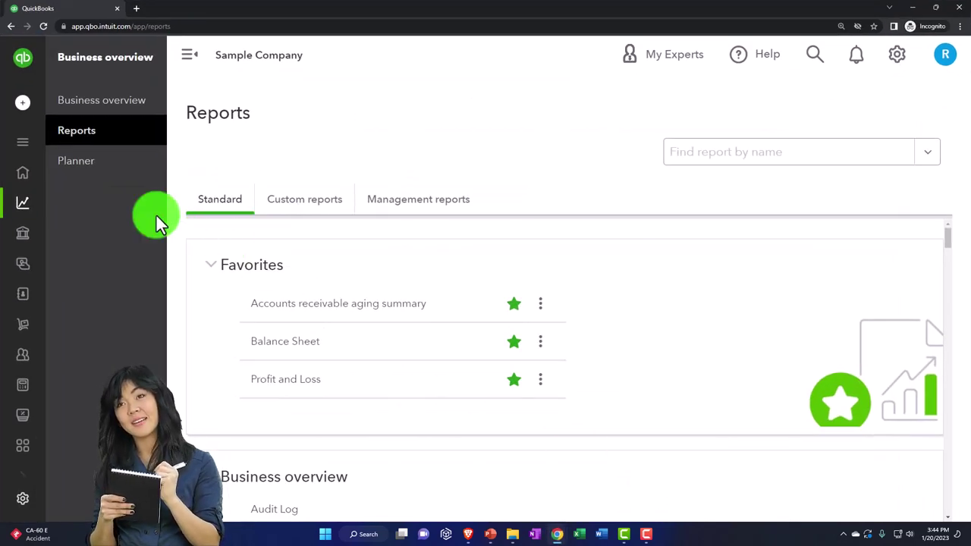
pyautogui.moveTo(17, 202)
pyautogui.click(42, 254)
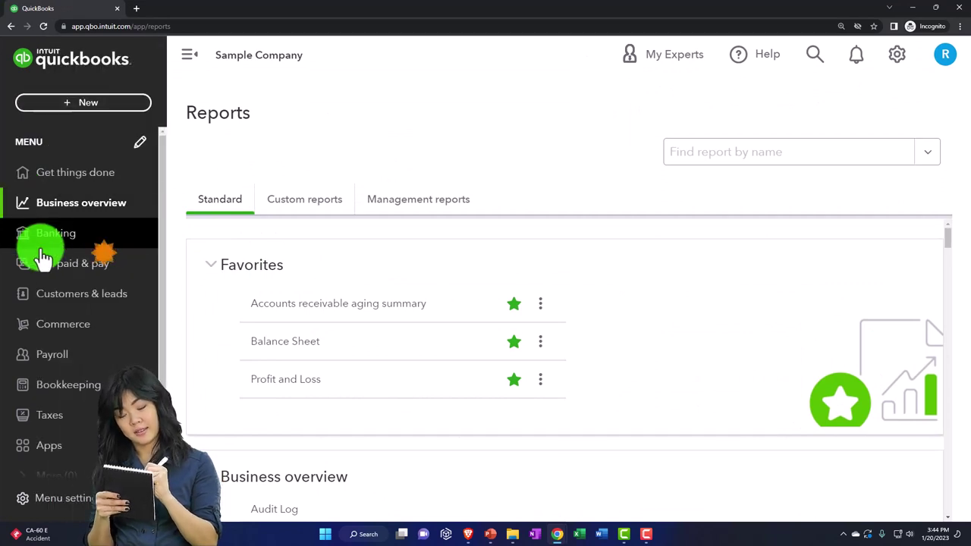
pyautogui.click(54, 393)
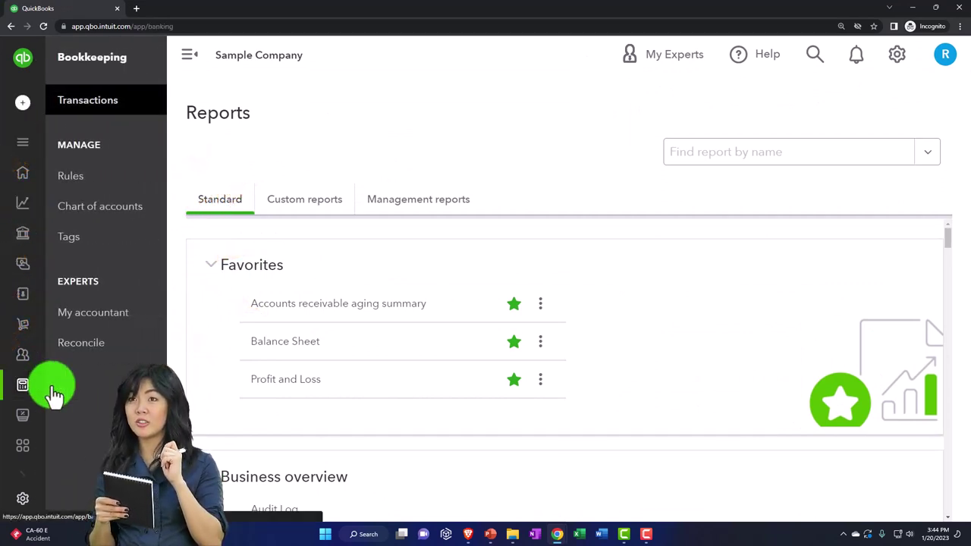
pyautogui.click(85, 211)
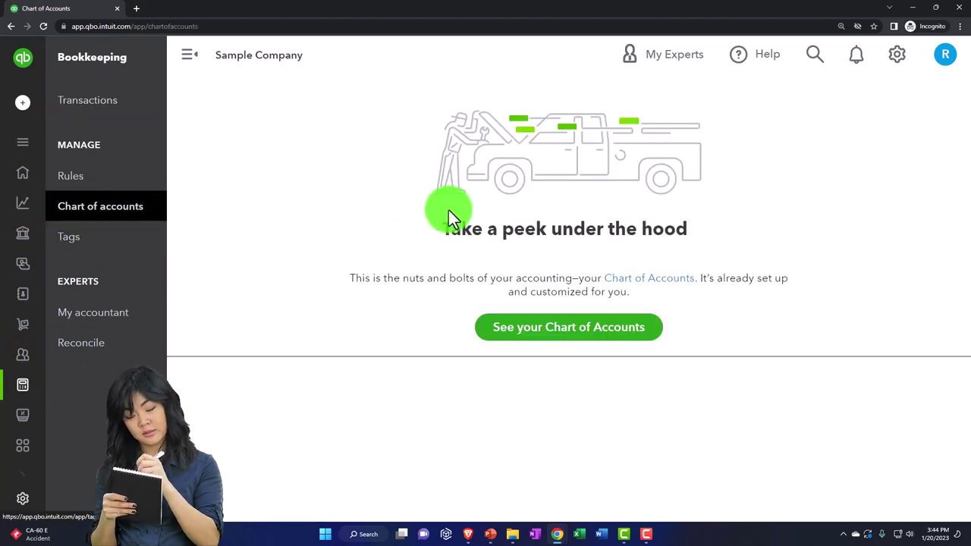
pyautogui.click(609, 339)
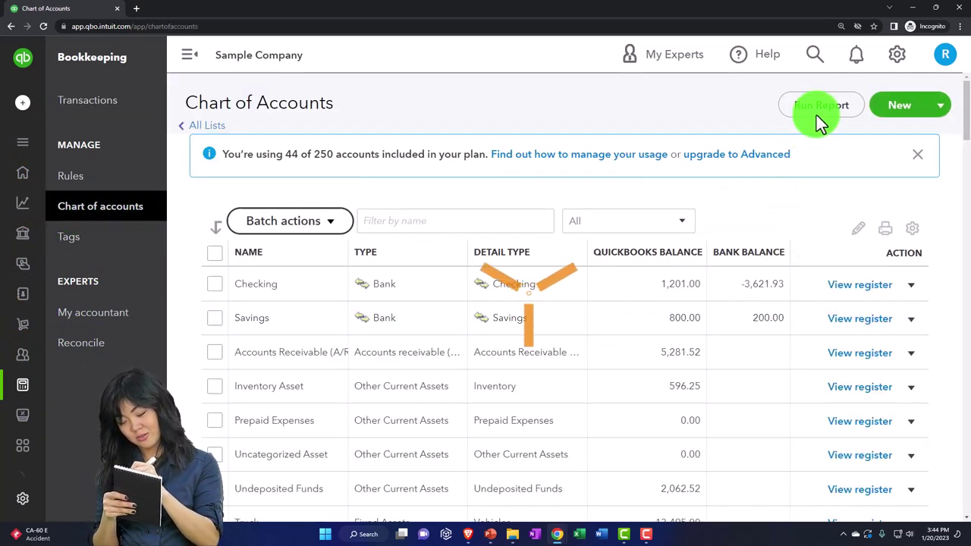
pyautogui.click(914, 9)
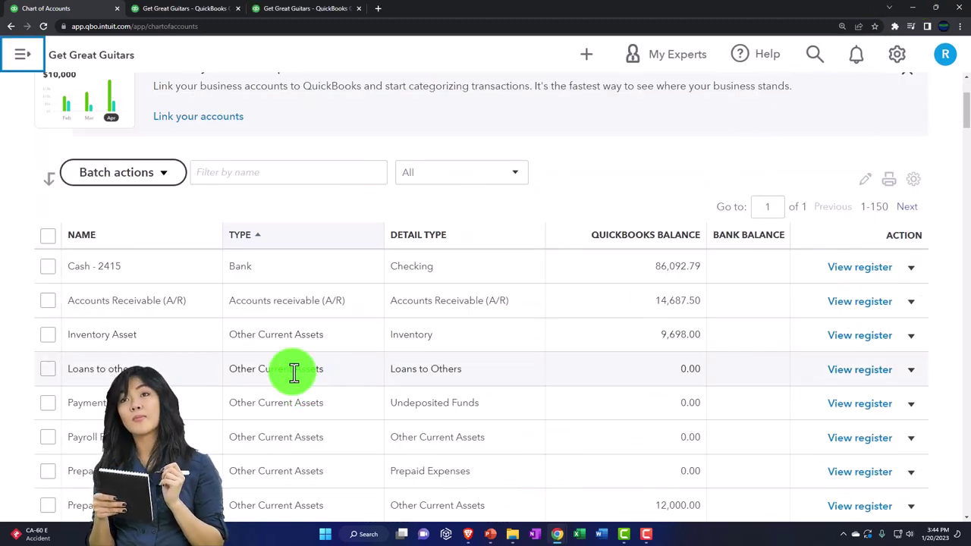
# Open the register of the Short-Term Investment account and check the entry types that can be added there.
pyautogui.scroll(-2, 293, 372)
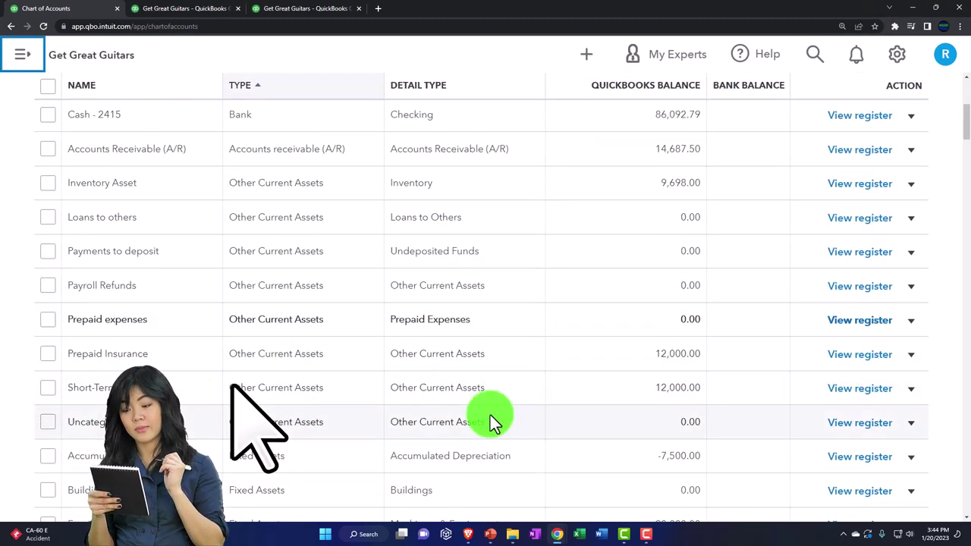
pyautogui.click(887, 390)
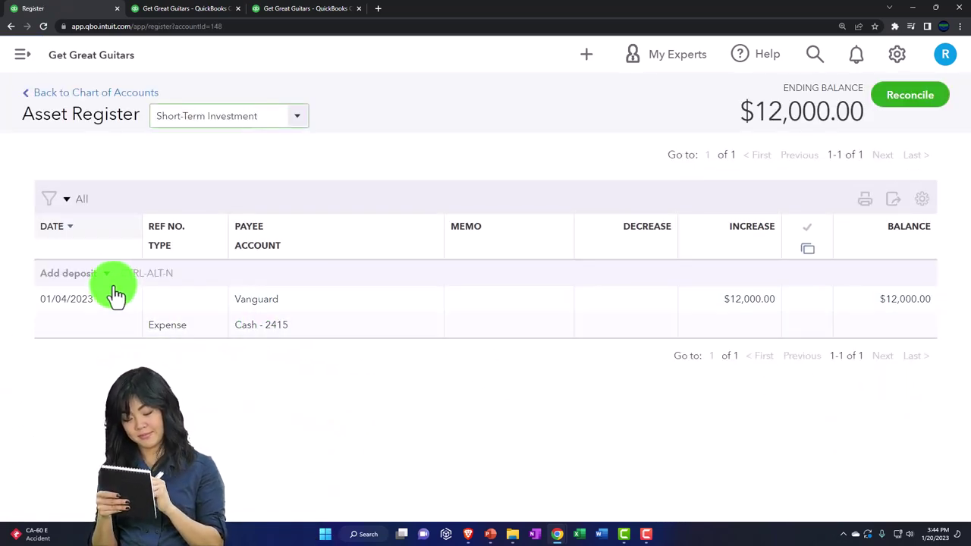
pyautogui.click(107, 274)
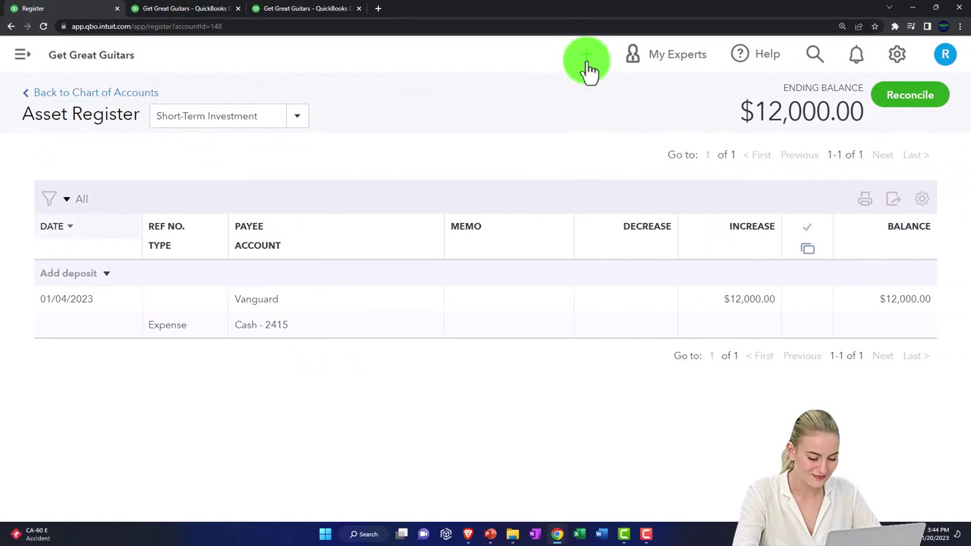
# Start a new bank deposit into the cash account, date it 02/02/2023, and go to the first fund line's account.
pyautogui.click(587, 60)
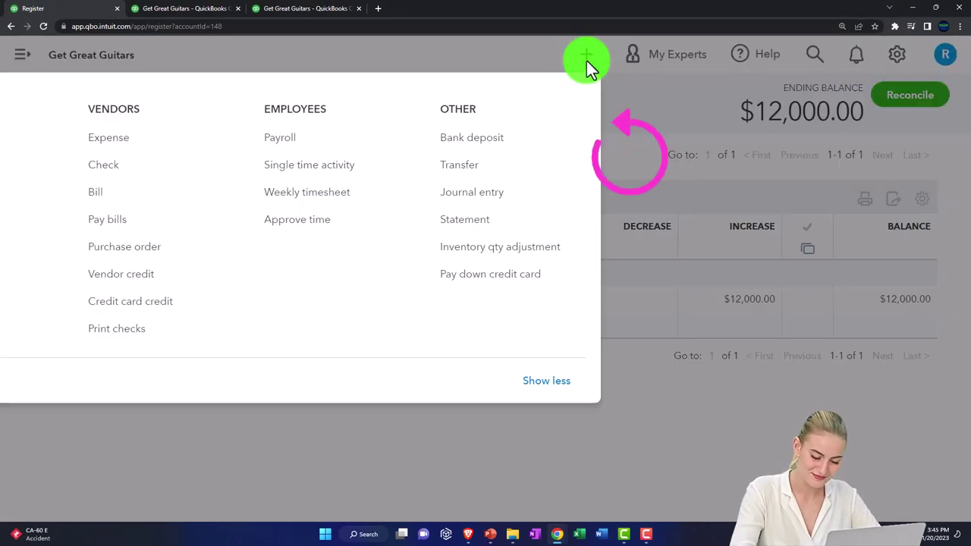
pyautogui.click(466, 144)
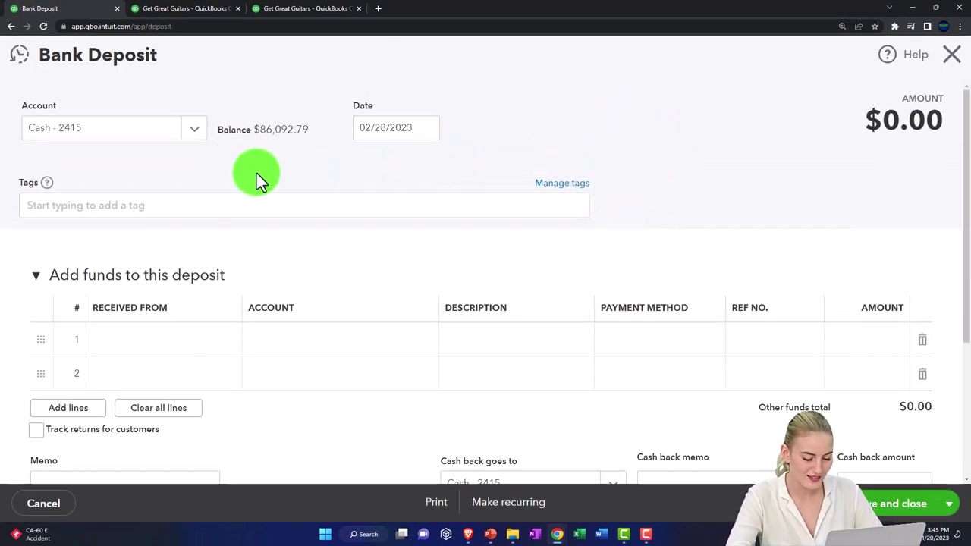
pyautogui.click(137, 136)
pyautogui.press('Tab')
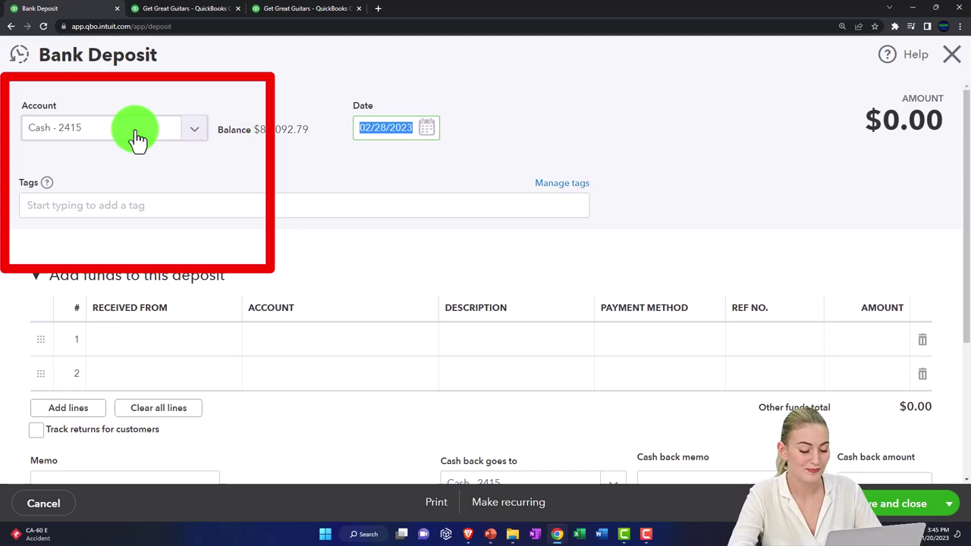
pyautogui.write('02/02/')
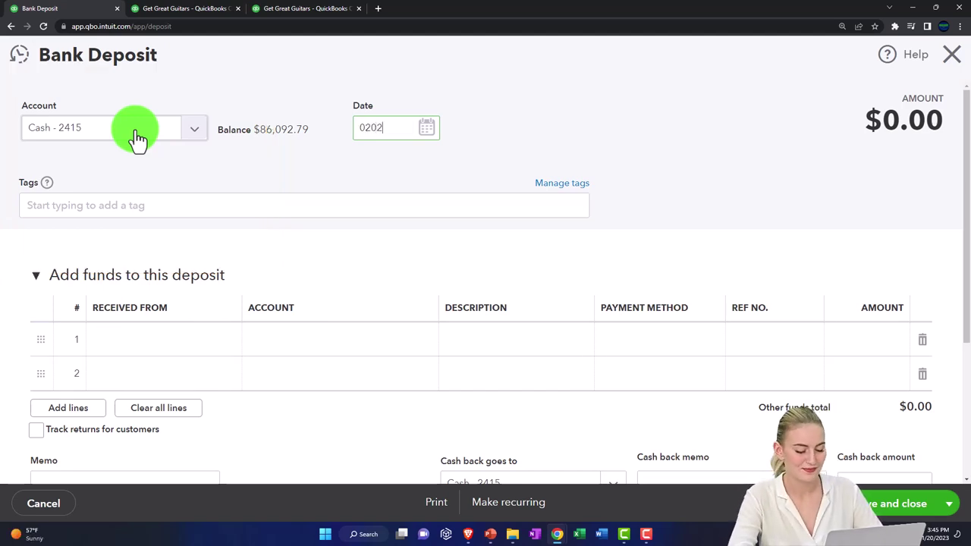
pyautogui.write('20222')
pyautogui.press('Tab')
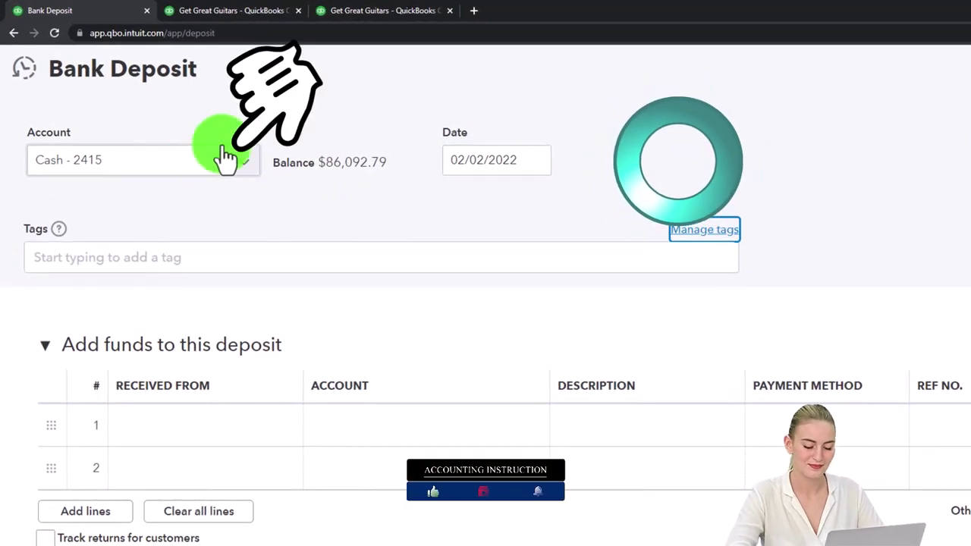
pyautogui.click(520, 158)
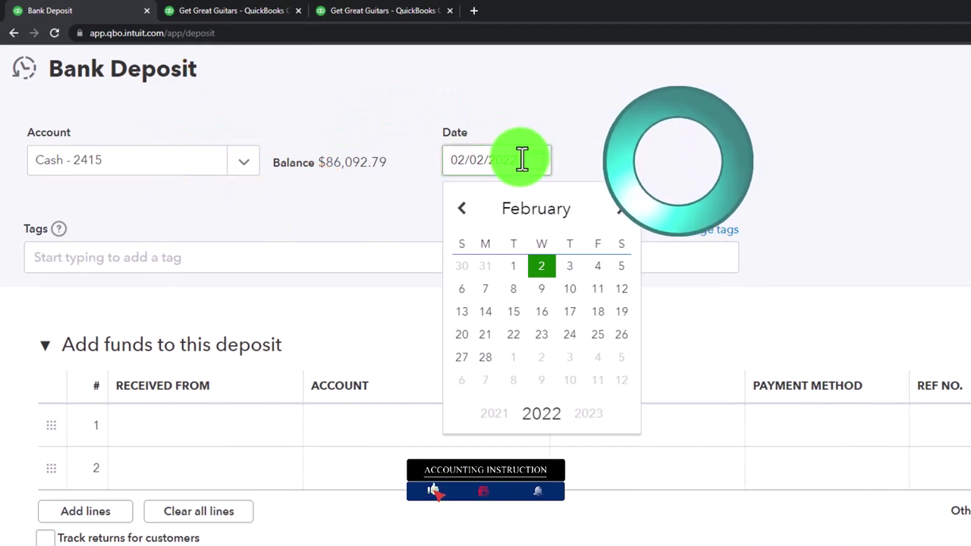
pyautogui.press('Tab')
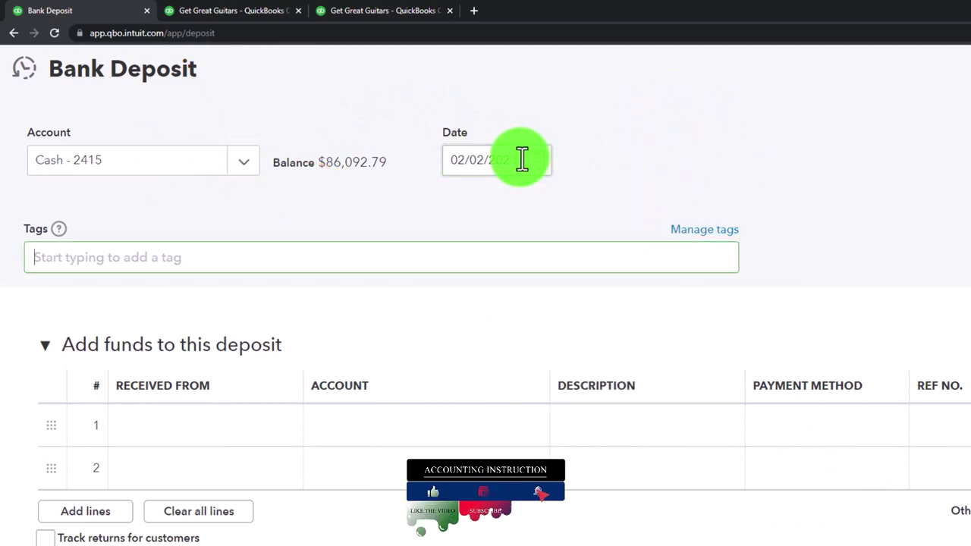
pyautogui.press('Tab')
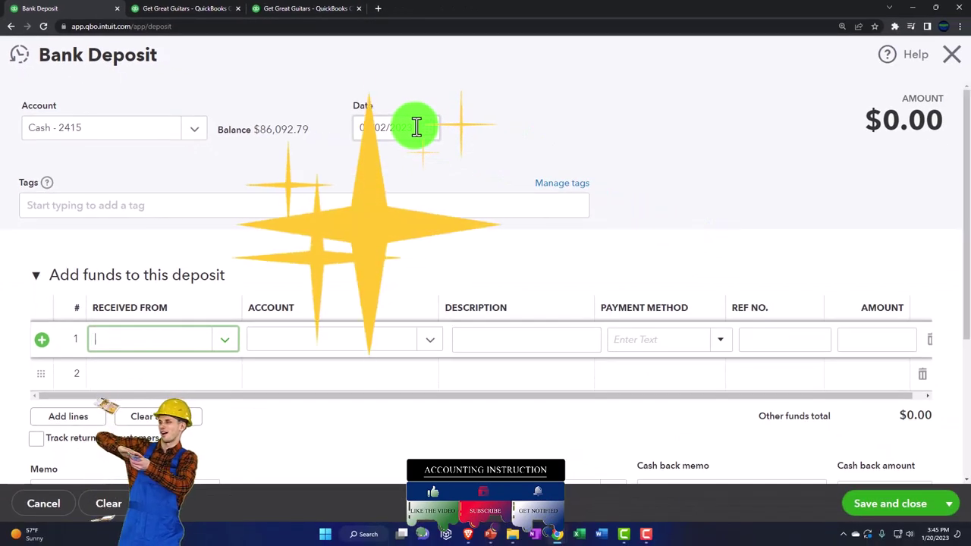
pyautogui.press('Tab')
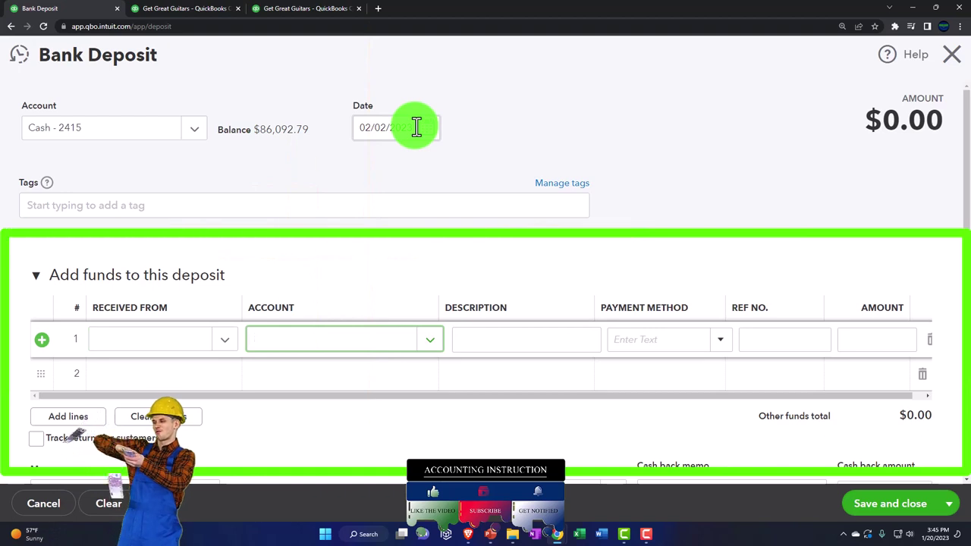
# Assign the first fund line of the deposit to the Short-Term Investment account with an amount of 12,000.
pyautogui.scroll(-2, 440, 196)
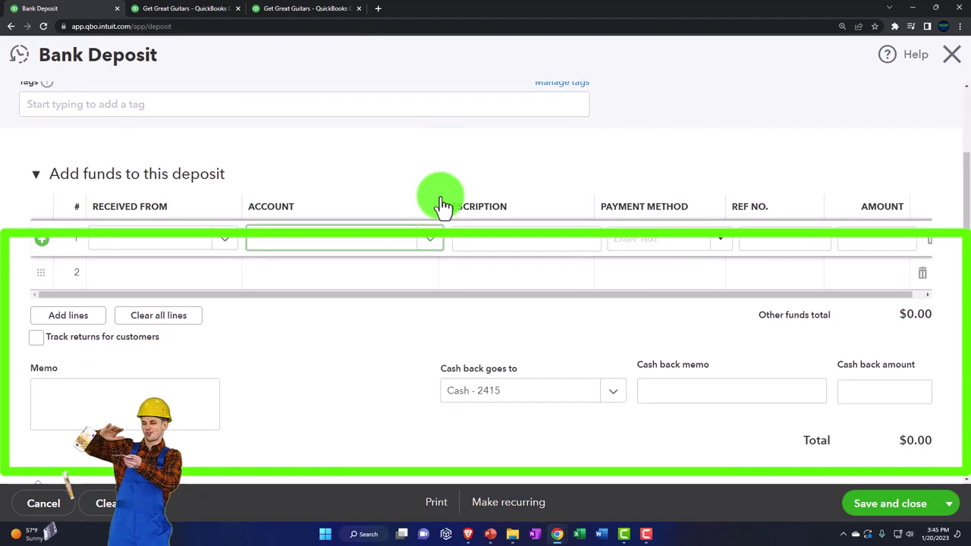
pyautogui.scroll(2, 441, 199)
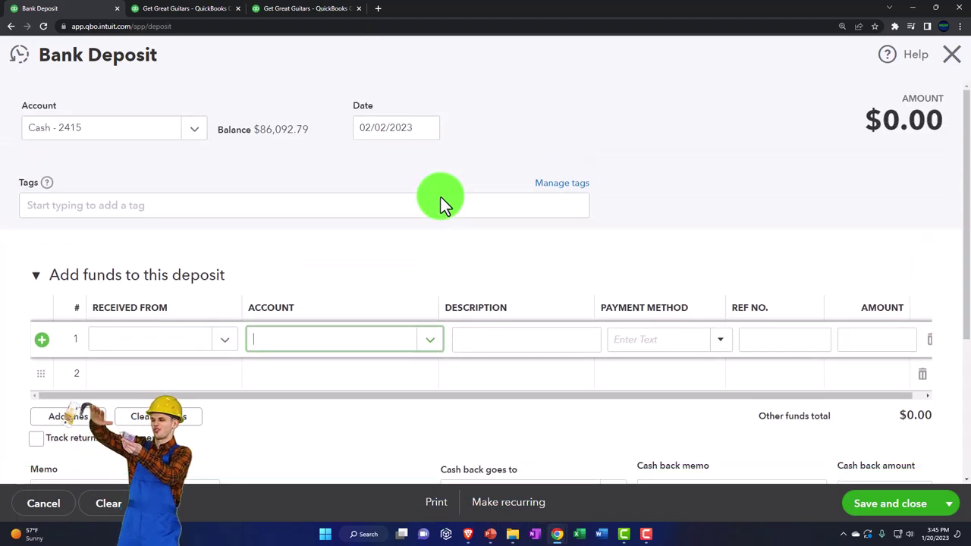
pyautogui.write('Sho')
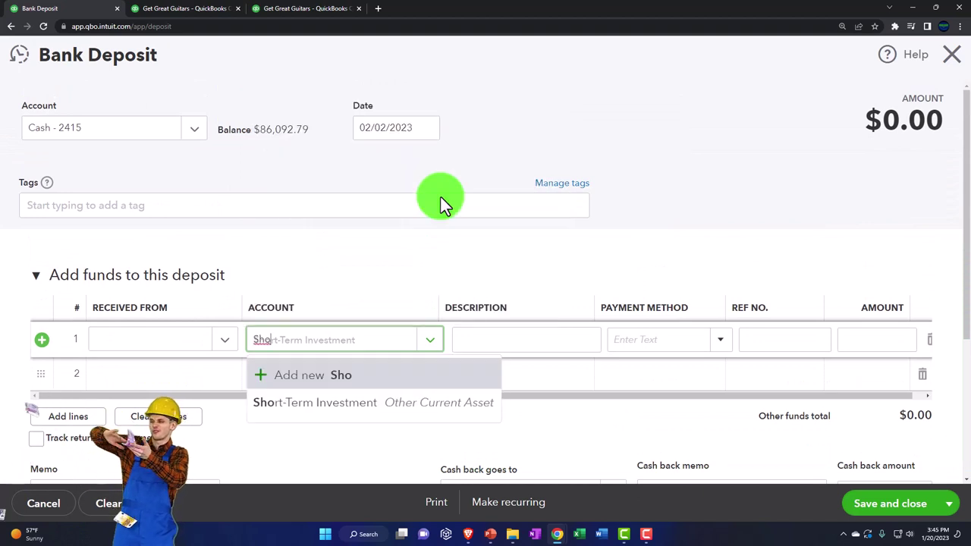
pyautogui.press('Down')
pyautogui.press('Down')
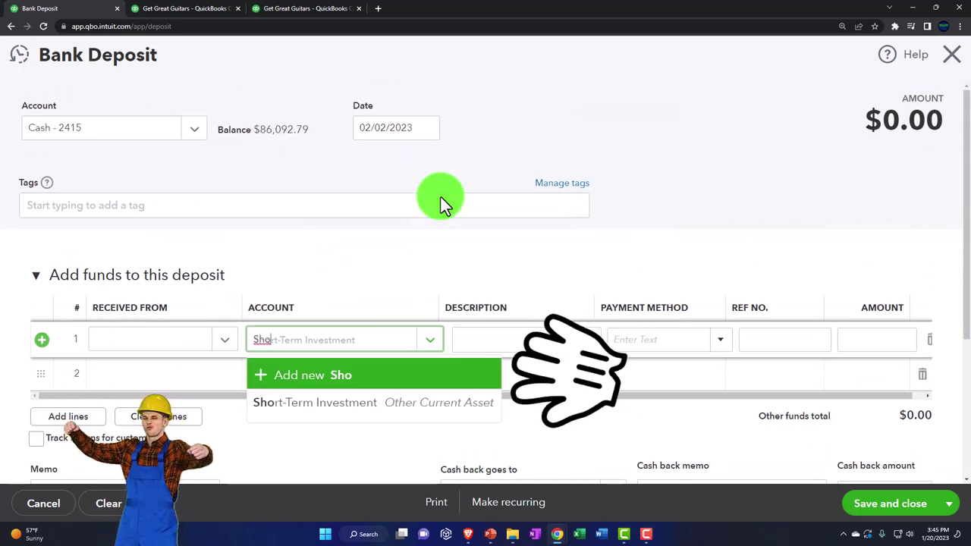
pyautogui.press('Tab')
pyautogui.press('Tab')
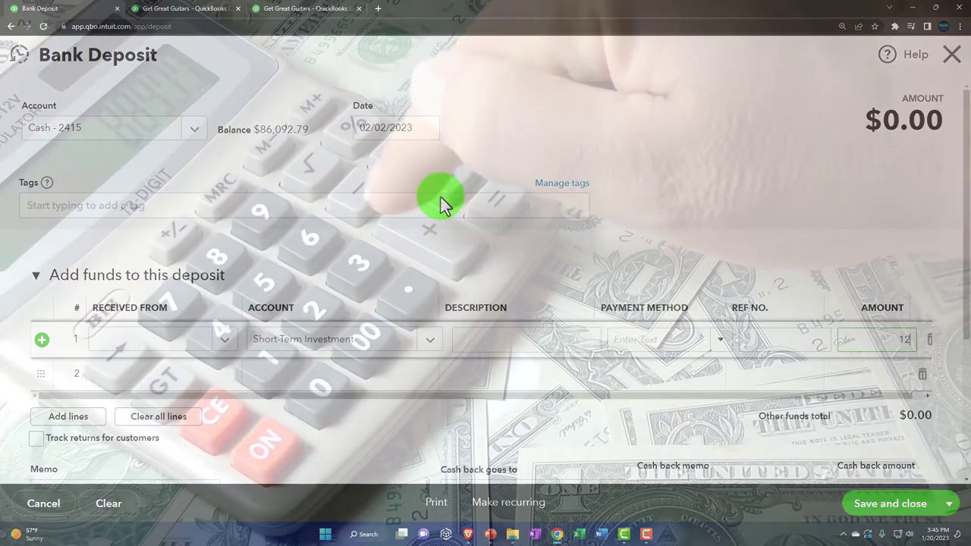
pyautogui.write('12000')
pyautogui.press('Tab')
pyautogui.press('Tab')
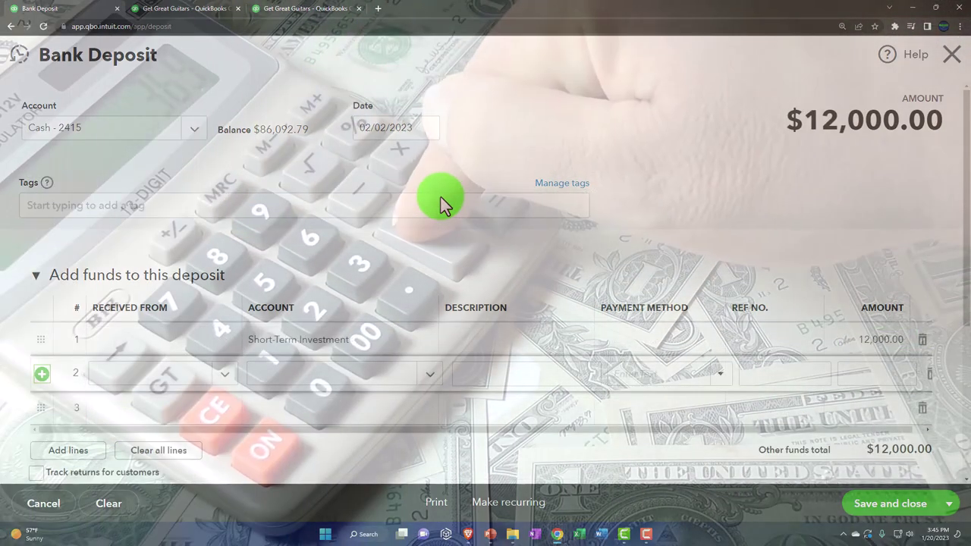
# Start a new account for the second fund line, with account type Other Income and detail type Other Investment Income.
pyautogui.press('Tab')
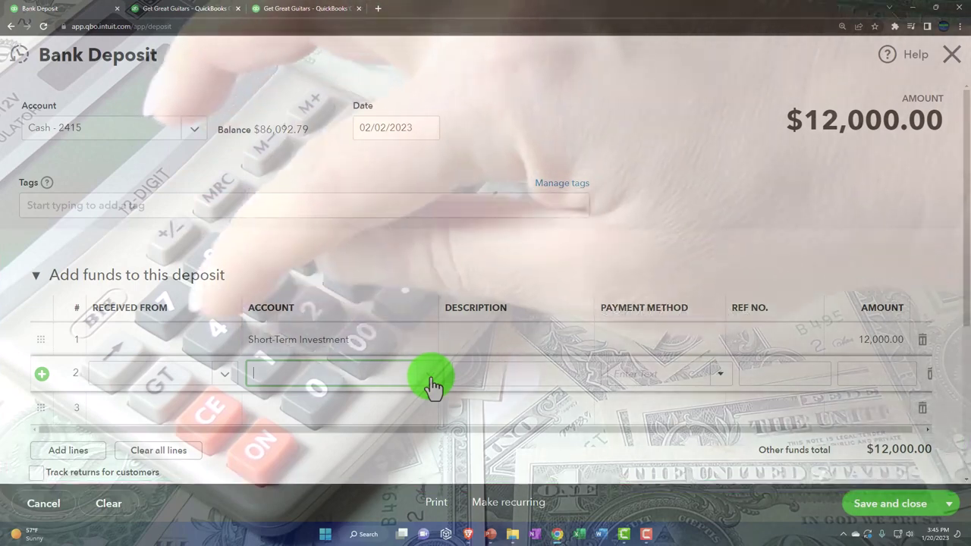
pyautogui.click(430, 377)
pyautogui.scroll(-5, 438, 290)
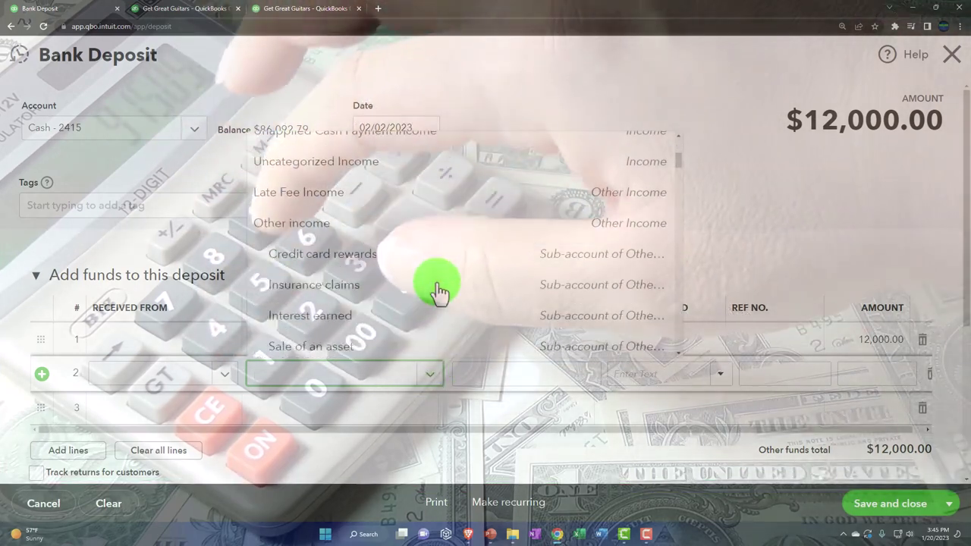
pyautogui.scroll(-15, 439, 290)
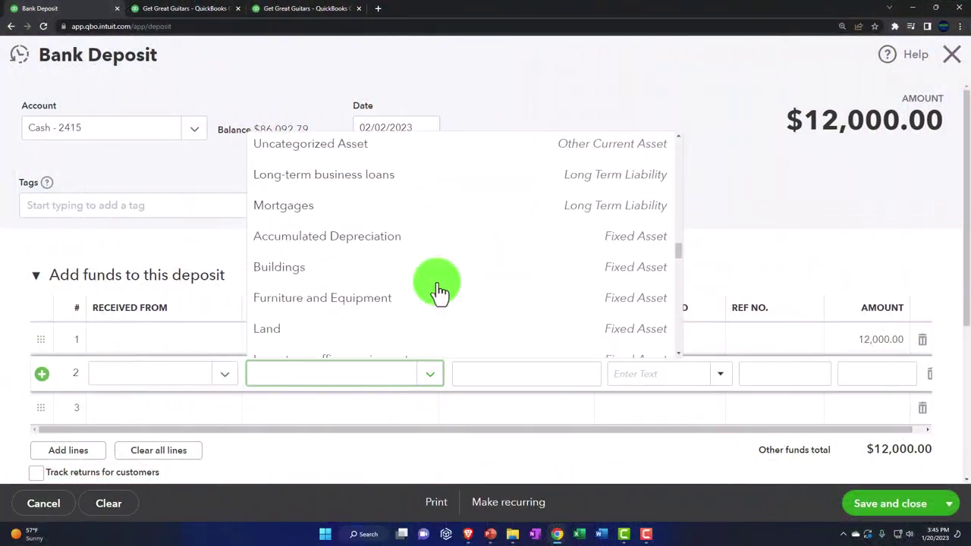
pyautogui.scroll(20, 440, 292)
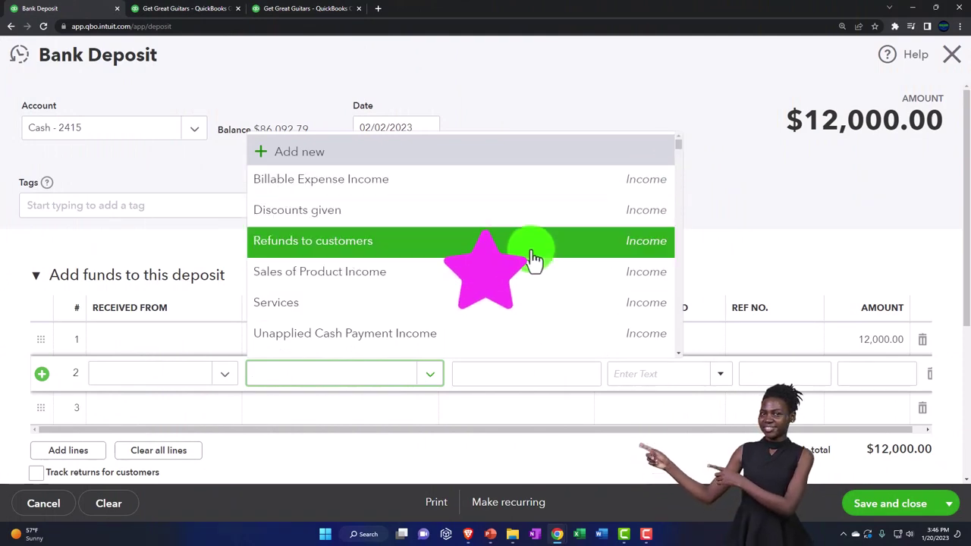
pyautogui.click(310, 153)
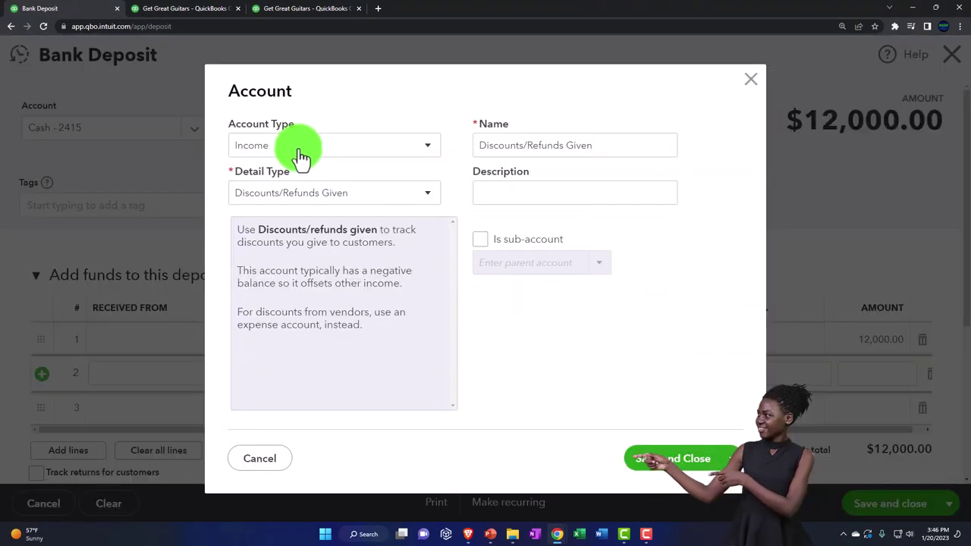
pyautogui.click(302, 152)
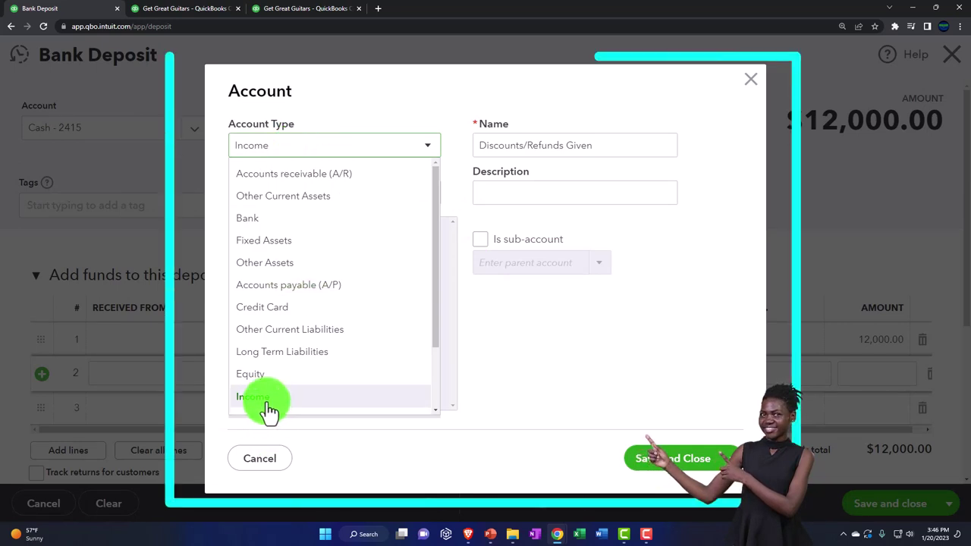
pyautogui.scroll(-2, 267, 406)
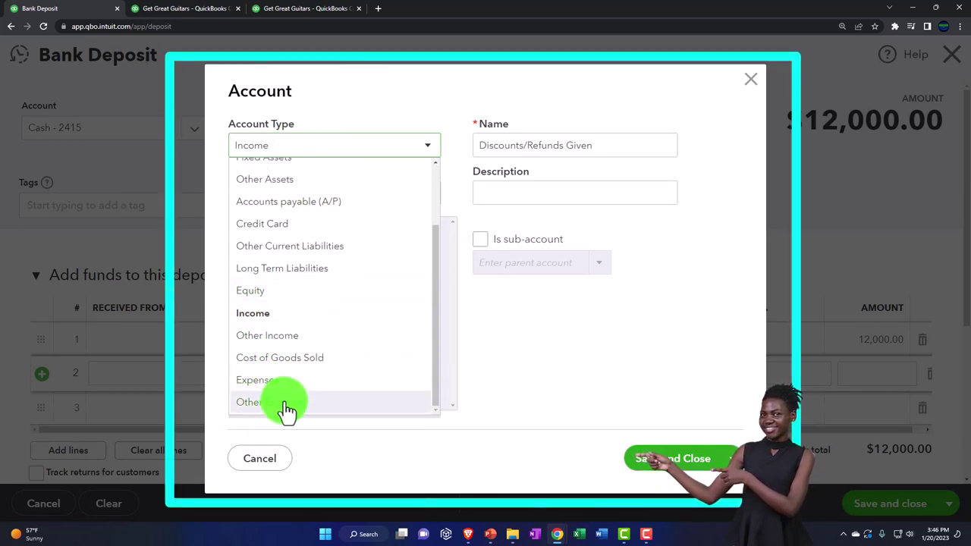
pyautogui.click(279, 339)
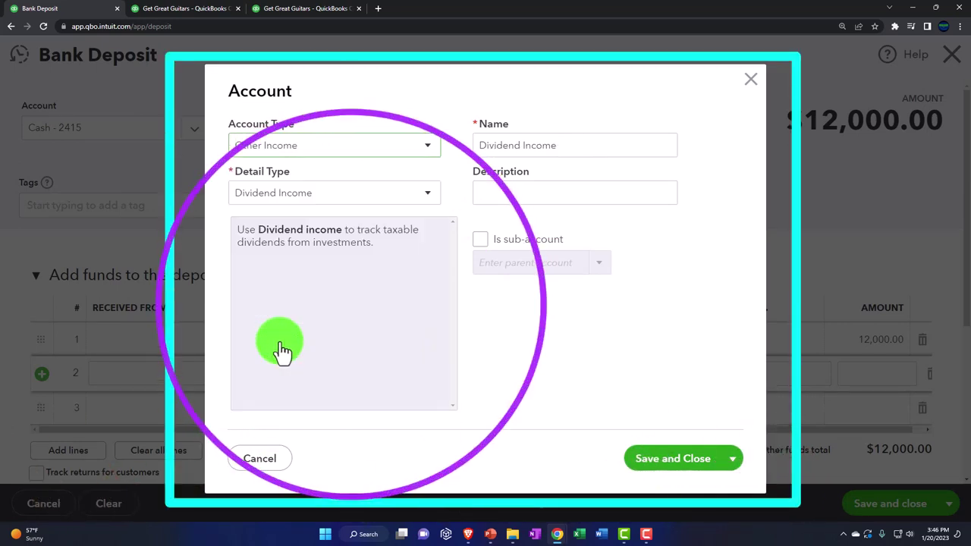
pyautogui.click(334, 194)
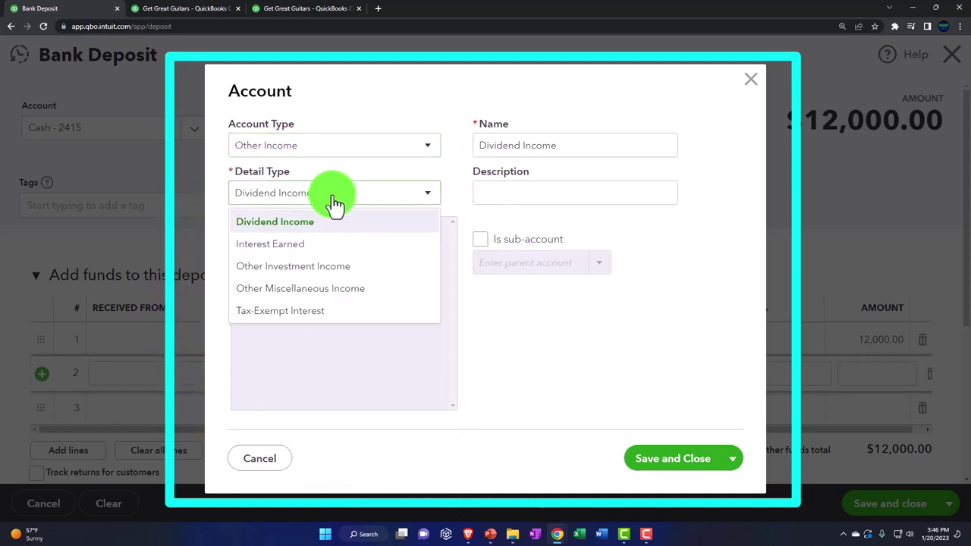
pyautogui.click(347, 266)
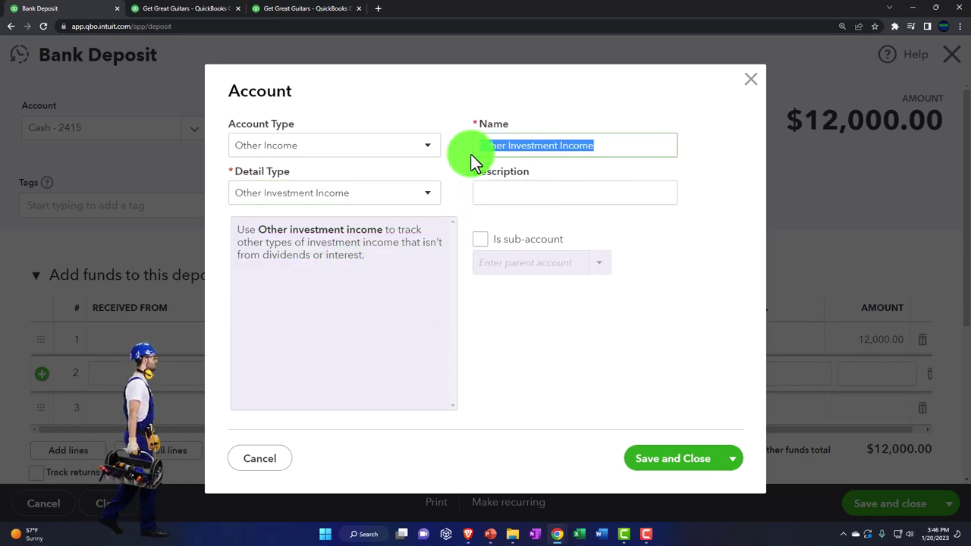
# Name the new account "Gains on Sales of Investments" and save it.
pyautogui.click(574, 270)
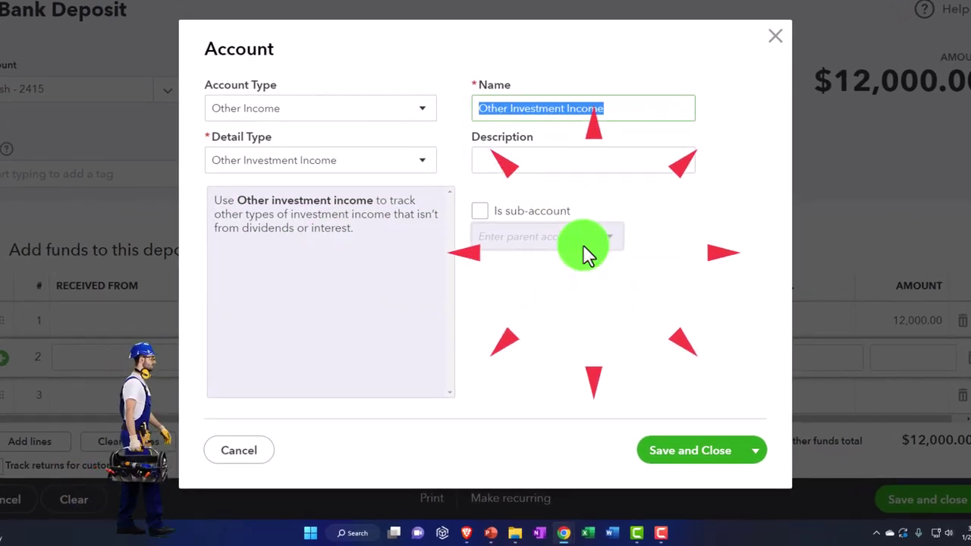
pyautogui.write('Gains on Sales of Inv')
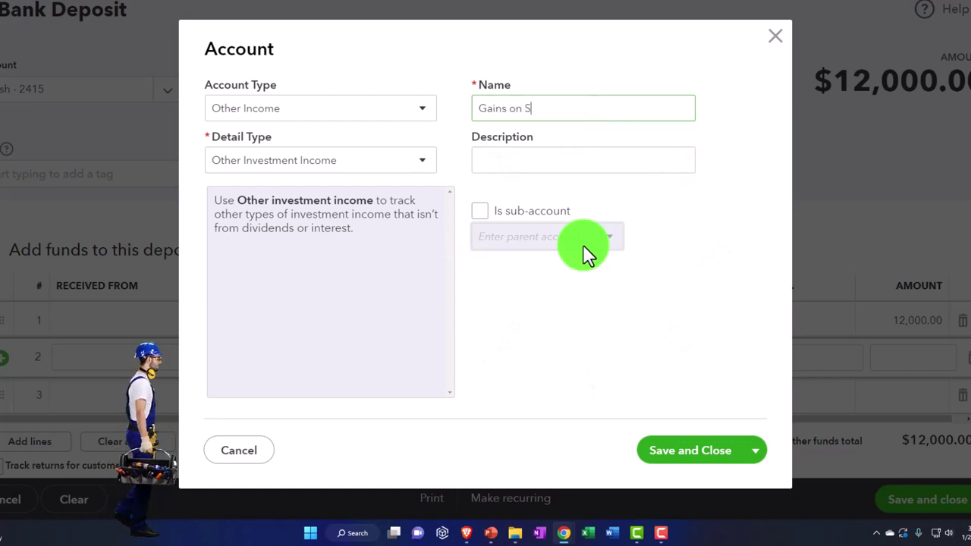
pyautogui.write('estment')
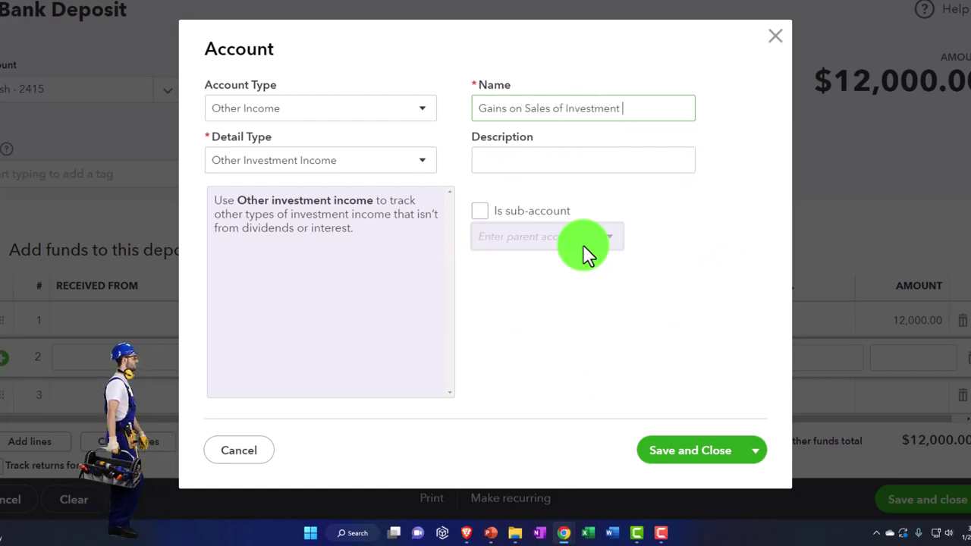
pyautogui.press('BackSpace')
pyautogui.click(583, 244)
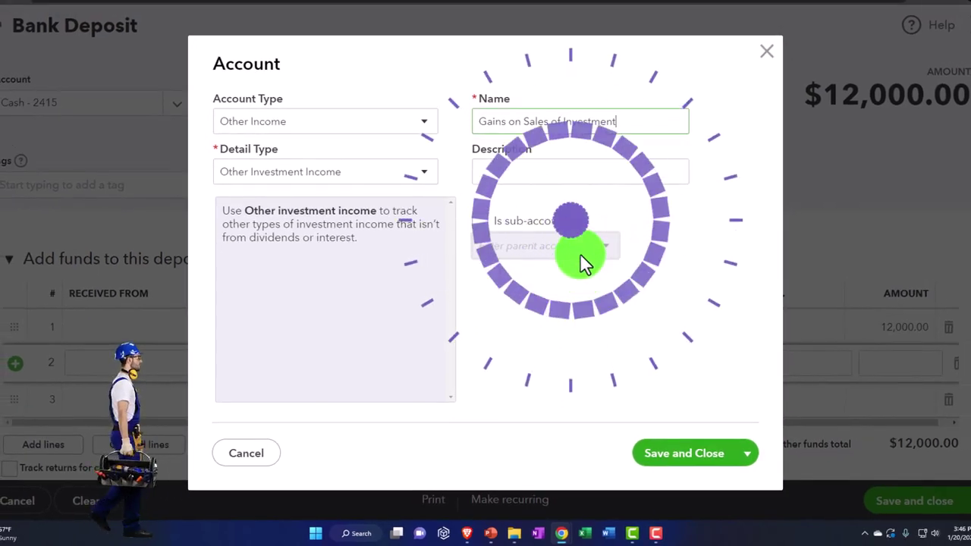
pyautogui.write('s')
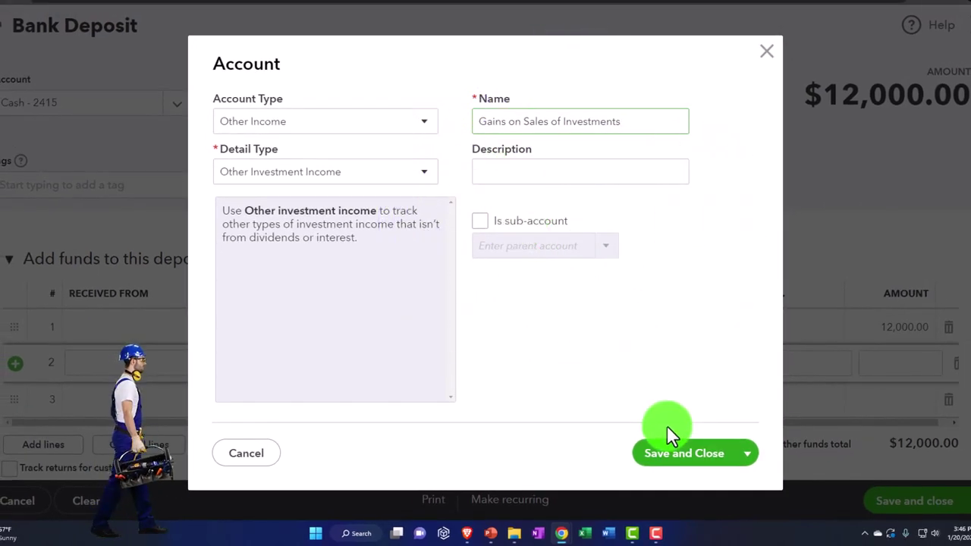
pyautogui.click(675, 463)
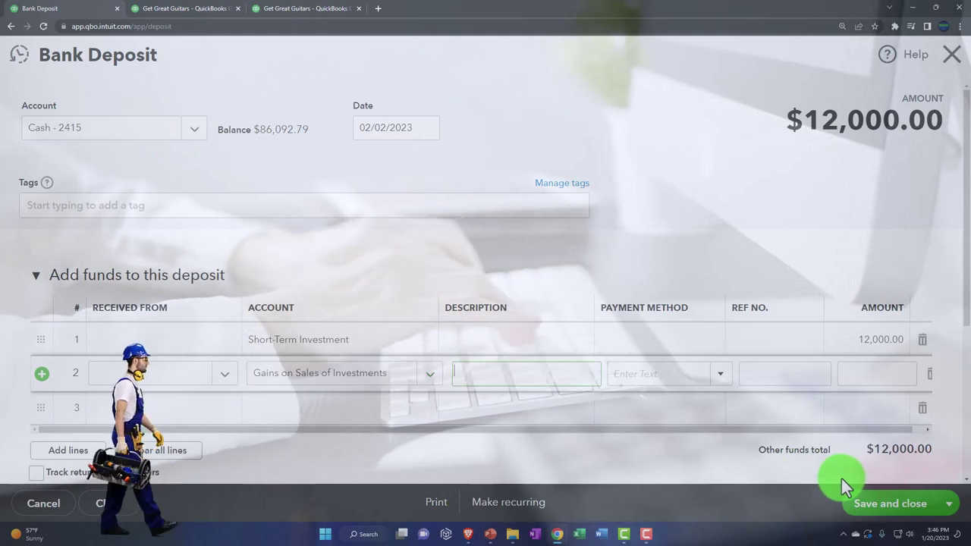
# Enter 250 as the amount of the Gains on Sales of Investments line, then save and close the bank deposit.
pyautogui.press('Tab')
pyautogui.press('Tab')
pyautogui.press('Tab')
pyautogui.press('Tab')
pyautogui.write('250')
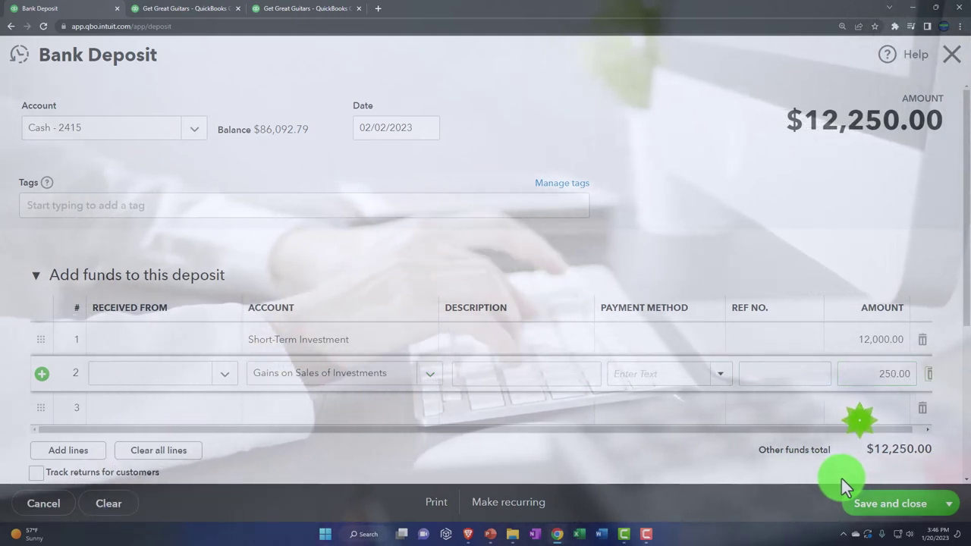
pyautogui.press('Tab')
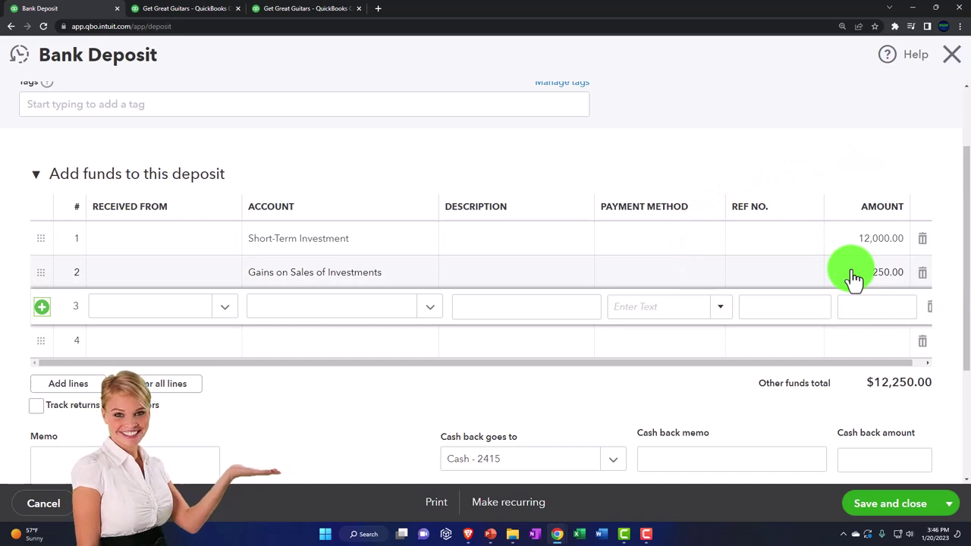
pyautogui.click(895, 504)
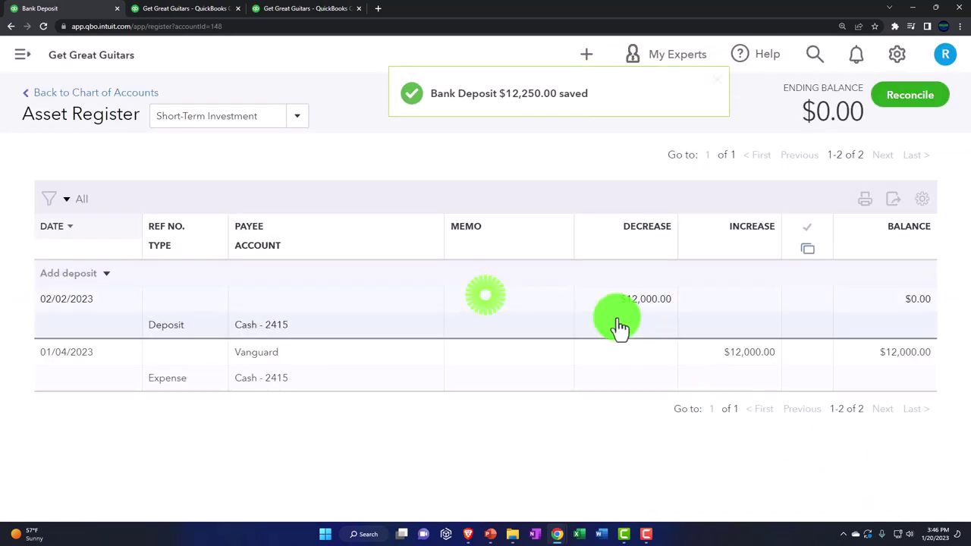
# Switch to the Balance Sheet report and rerun it to include the new deposit.
pyautogui.click(182, 13)
pyautogui.scroll(7, 200, 175)
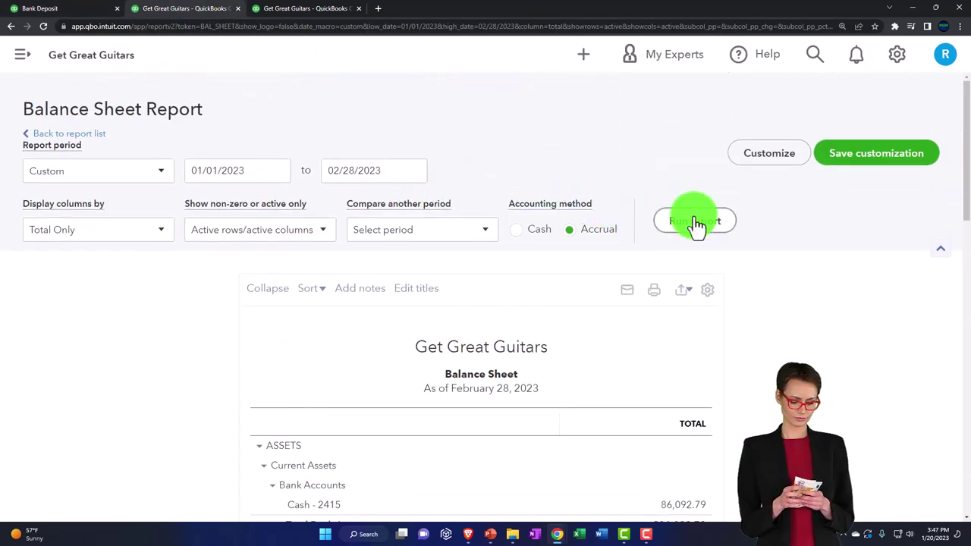
pyautogui.scroll(-3, 559, 288)
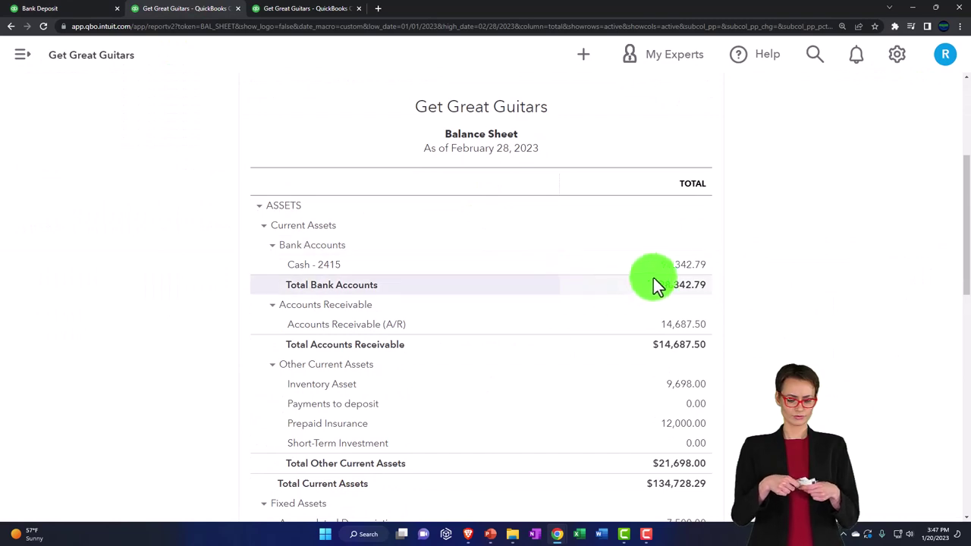
# Open the cash account's transaction detail, check the 02/02/2023 deposit in it, and return to the Balance Sheet.
pyautogui.click(676, 267)
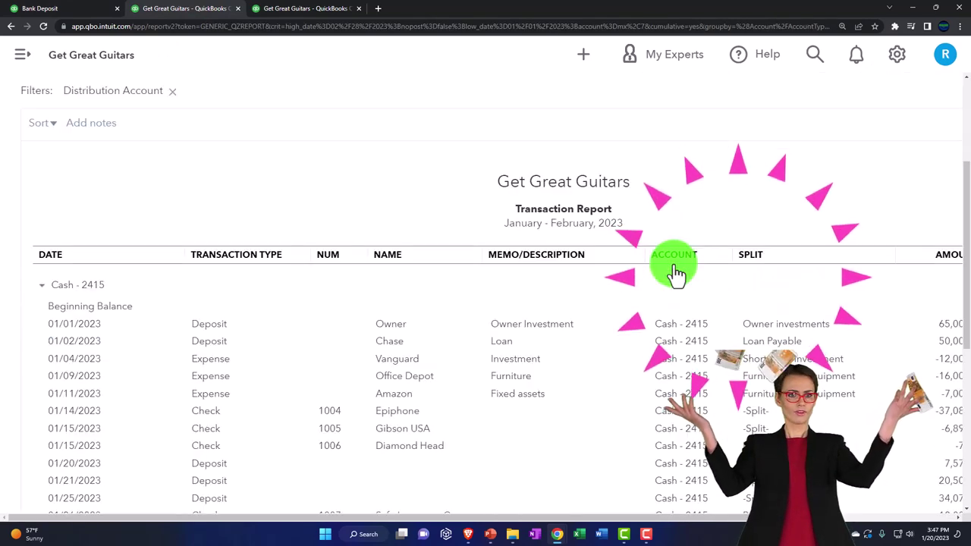
pyautogui.scroll(-4, 674, 267)
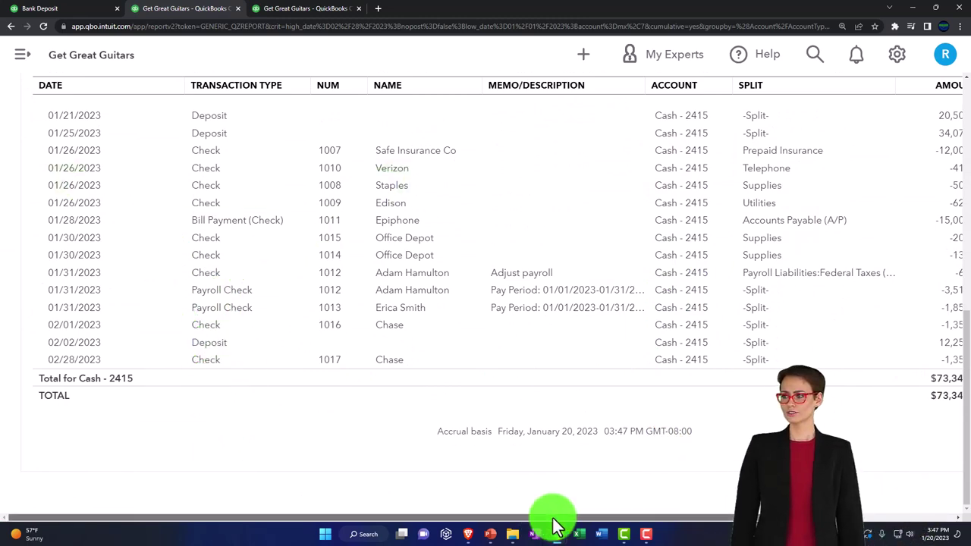
pyautogui.moveTo(554, 519); pyautogui.dragTo(624, 518)
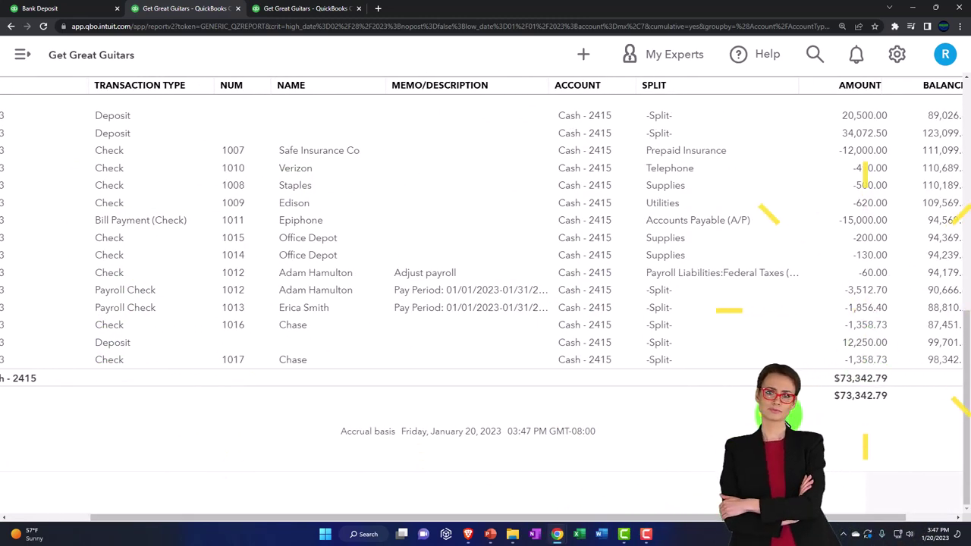
pyautogui.moveTo(716, 517); pyautogui.dragTo(485, 525)
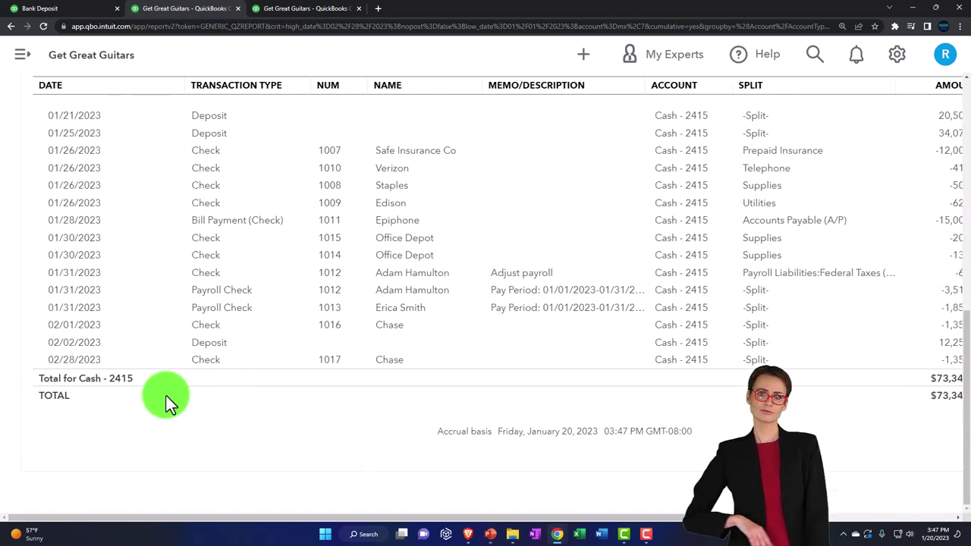
pyautogui.scroll(10, 164, 394)
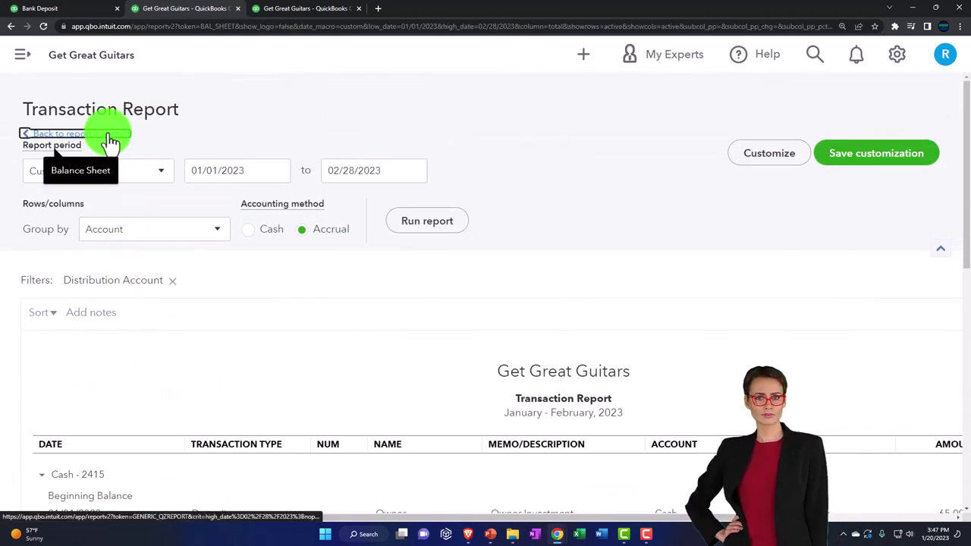
pyautogui.click(110, 136)
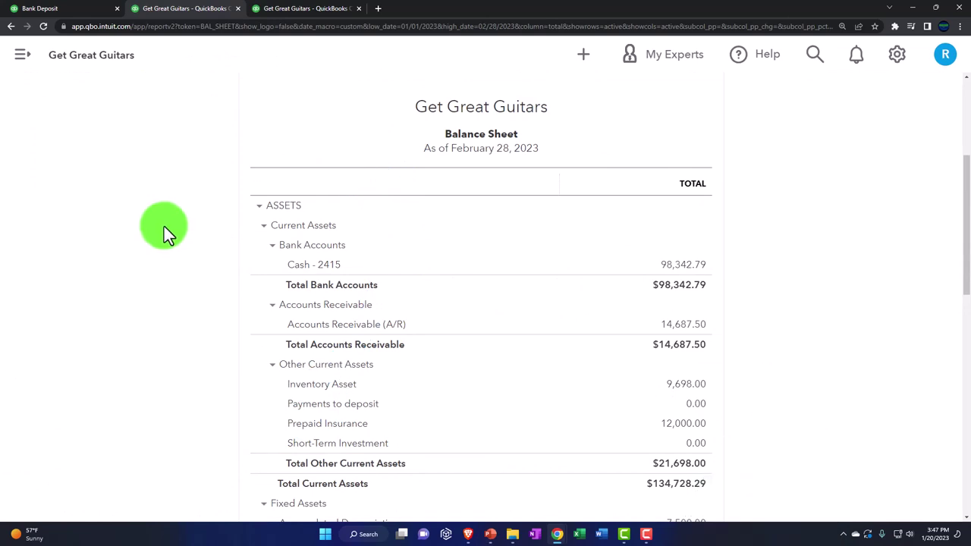
# Open the transaction detail behind the Short-Term Investment amount on the Balance Sheet.
pyautogui.scroll(-5, 164, 226)
pyautogui.scroll(-1, 164, 225)
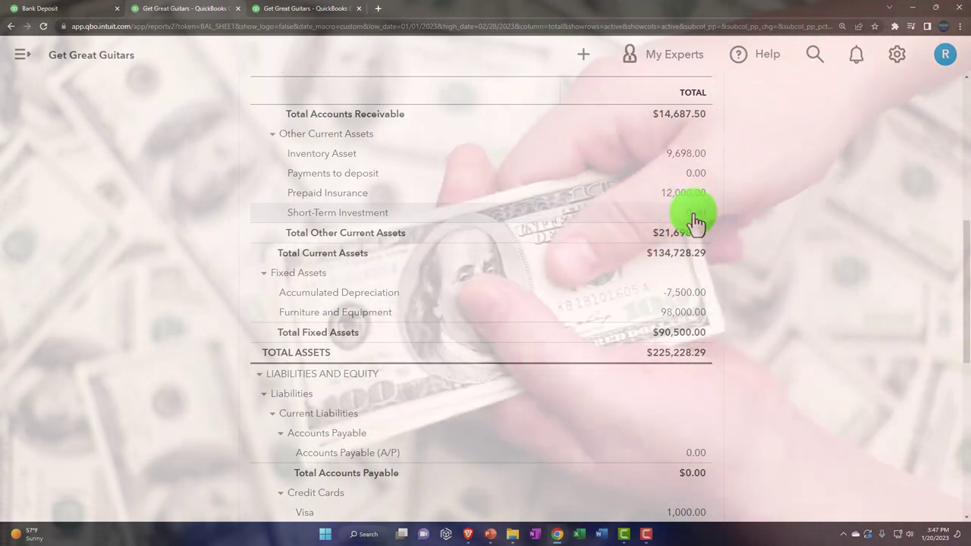
pyautogui.click(695, 215)
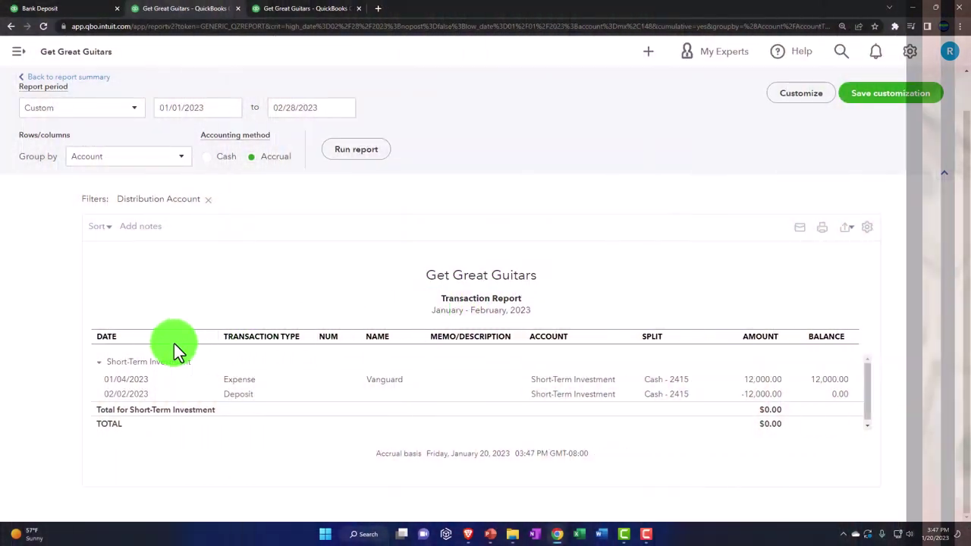
# Leave the Short-Term Investment transaction detail and return to the Balance Sheet summary.
pyautogui.scroll(1, 63, 354)
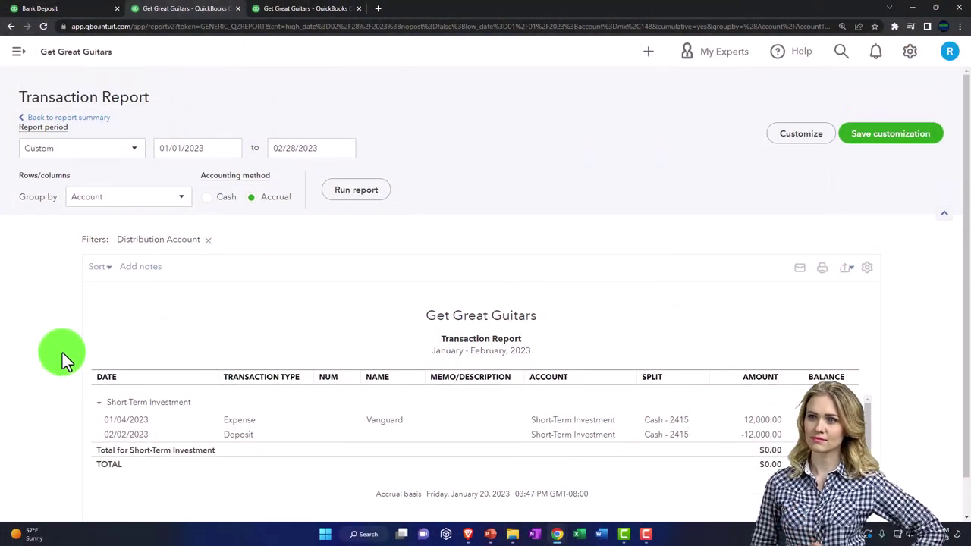
pyautogui.click(83, 120)
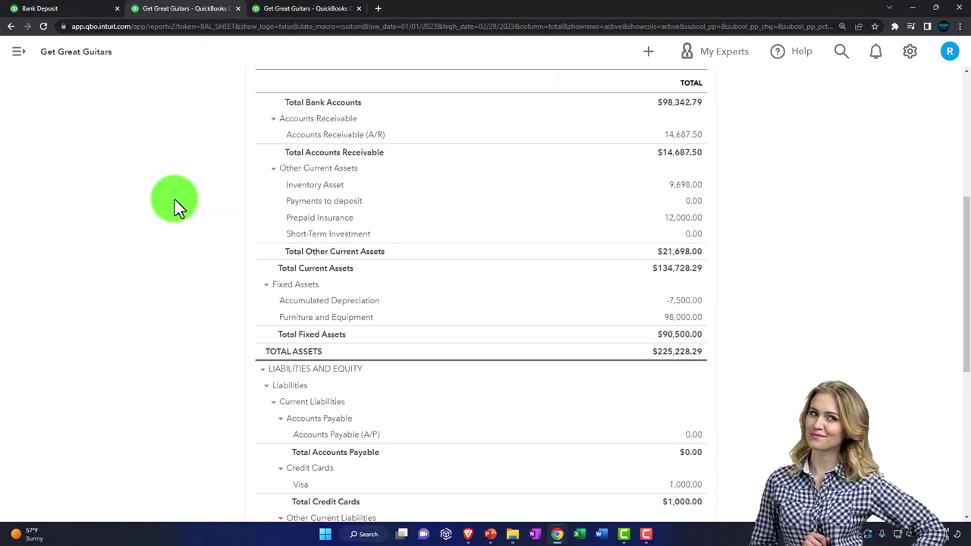
pyautogui.hotkey('ctrl', '+')
pyautogui.hotkey('ctrl', '+')
pyautogui.hotkey('ctrl', '+')
pyautogui.hotkey('ctrl', '+')
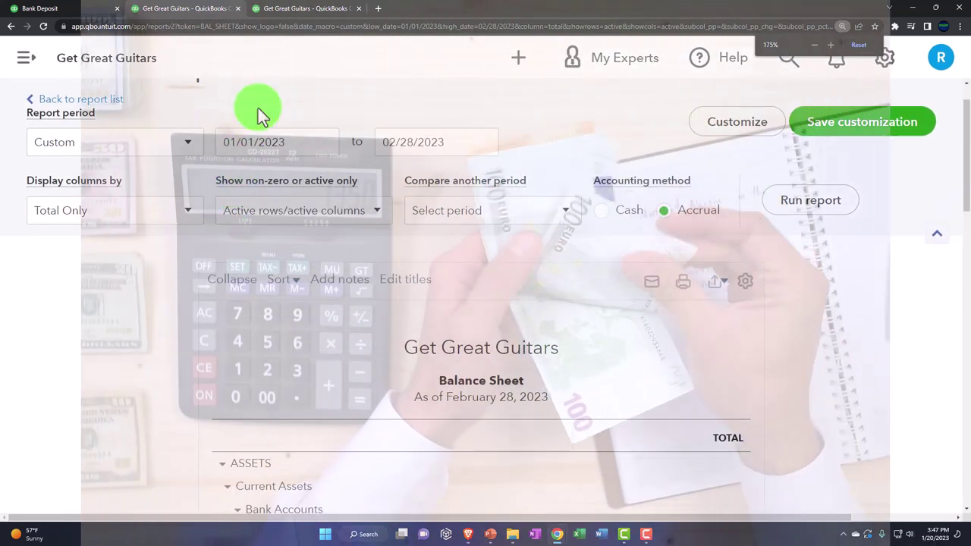
# Switch to the Profit and Loss report and examine its monthly columns, including Gains on Sales of Investments and net income.
pyautogui.click(282, 8)
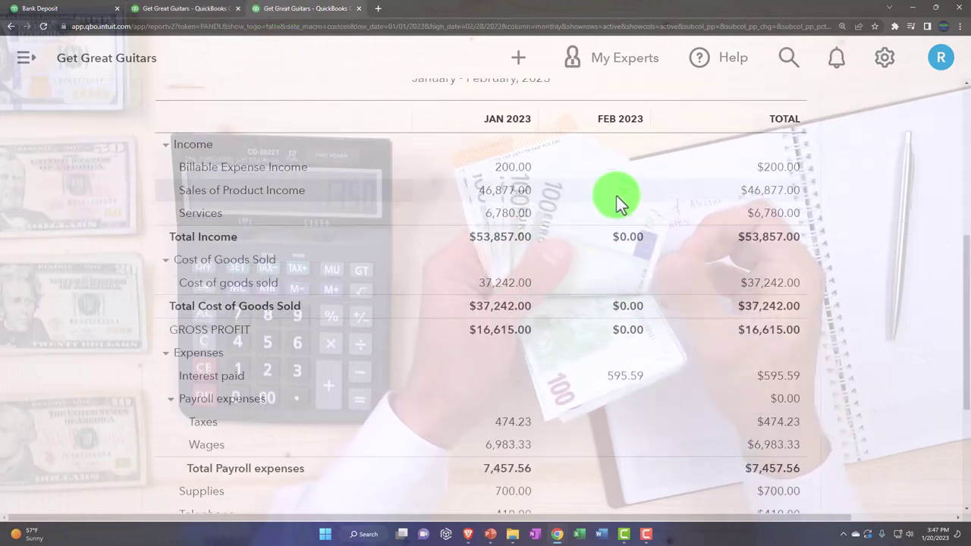
pyautogui.scroll(-5, 754, 251)
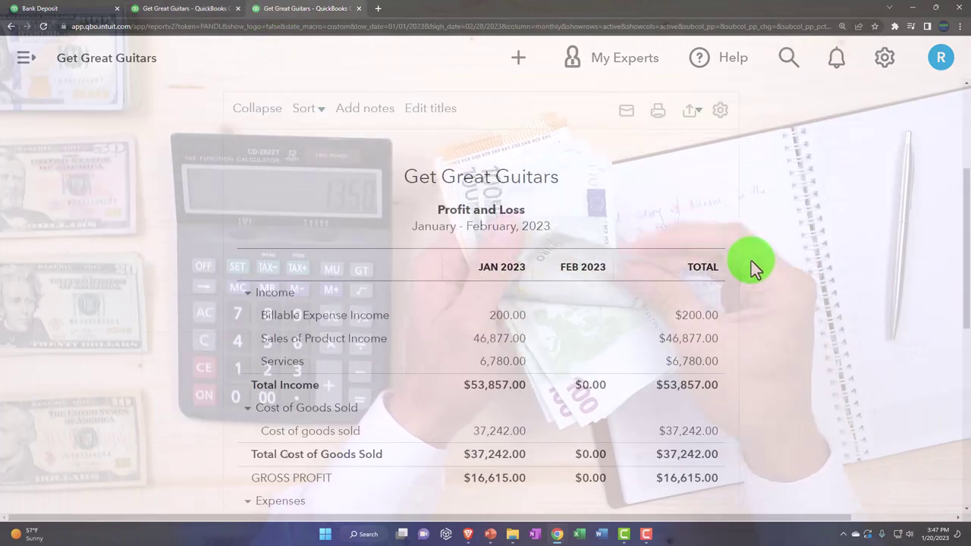
pyautogui.scroll(-2, 751, 261)
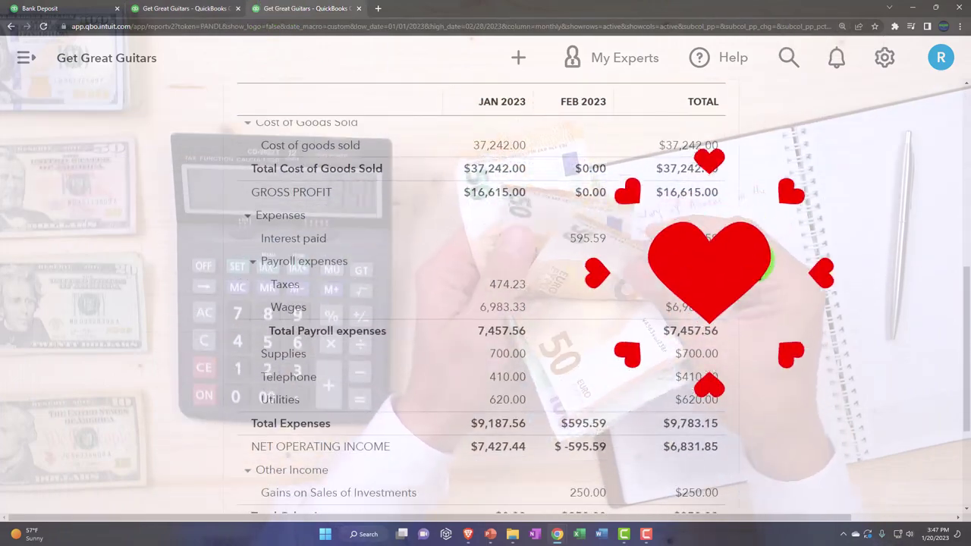
pyautogui.scroll(-3, 592, 280)
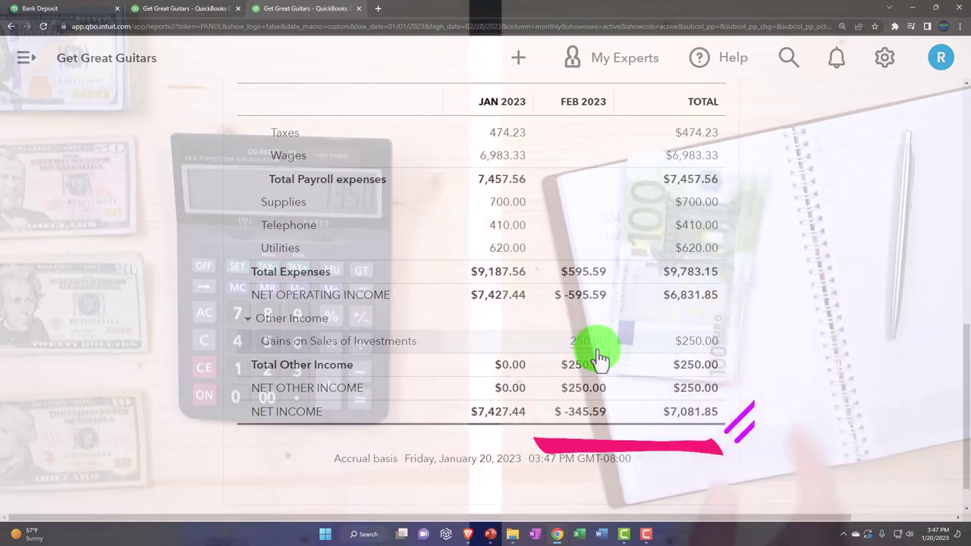
pyautogui.scroll(3, 596, 349)
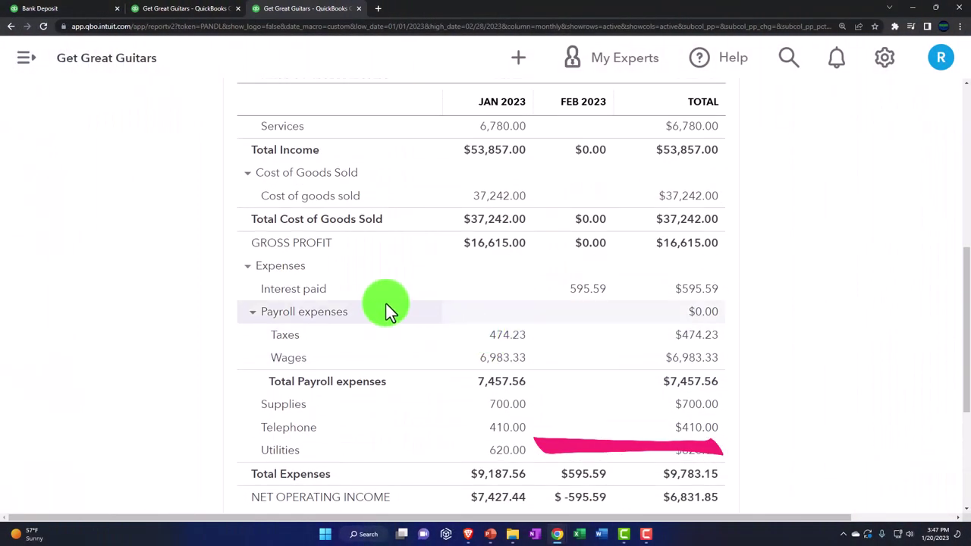
pyautogui.scroll(2, 292, 250)
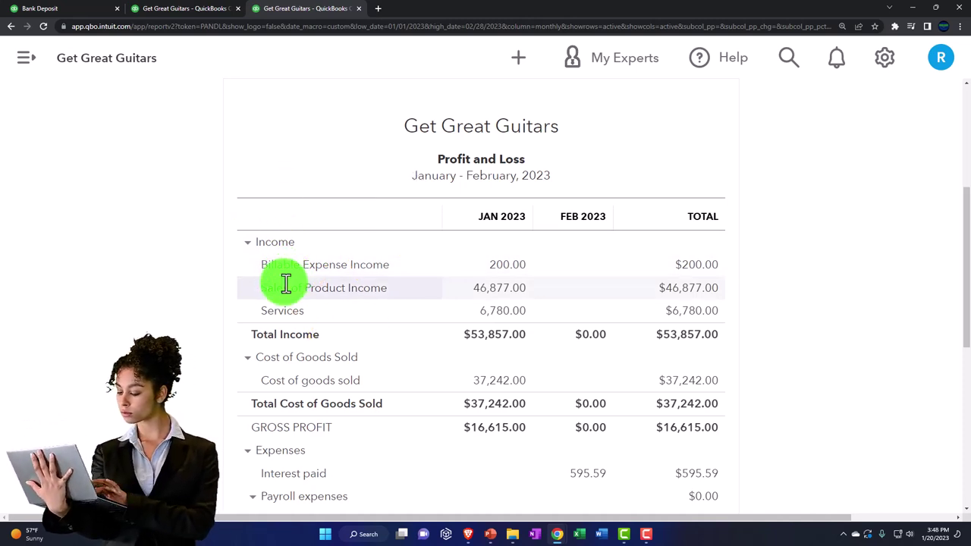
pyautogui.scroll(-5, 218, 283)
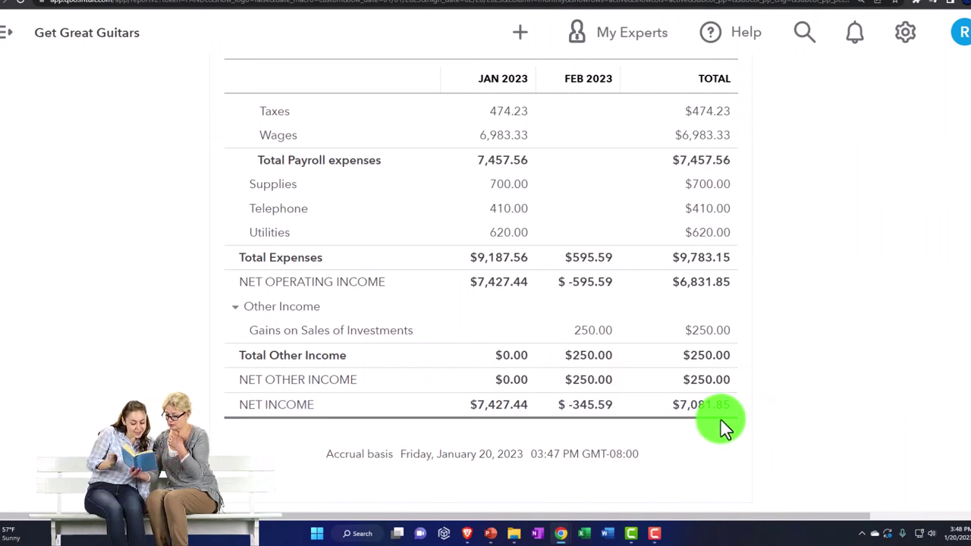
pyautogui.scroll(4, 559, 402)
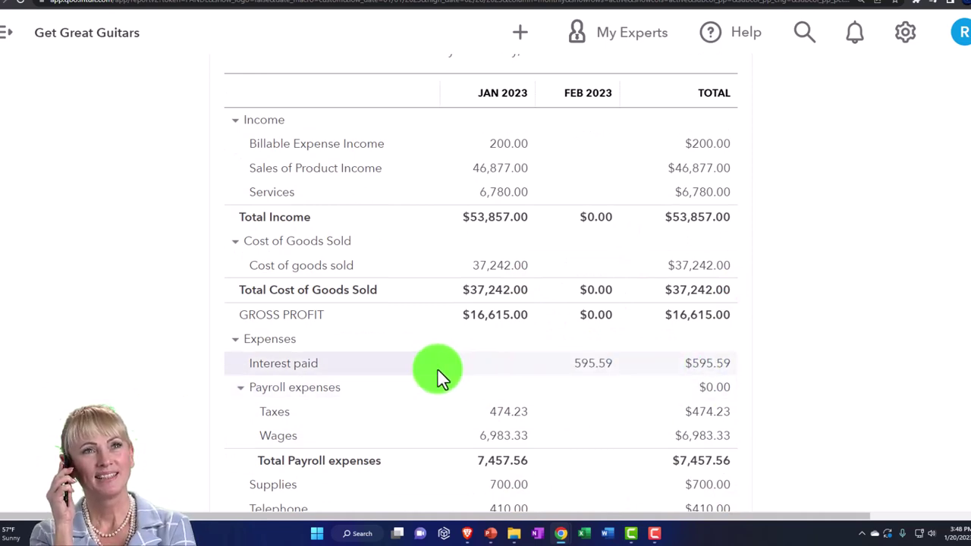
pyautogui.scroll(4, 430, 367)
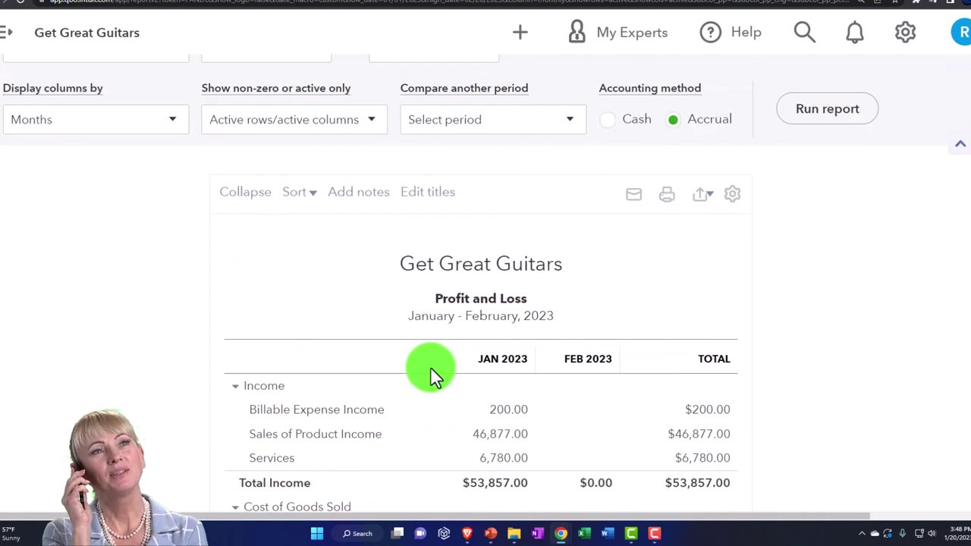
pyautogui.scroll(2, 430, 366)
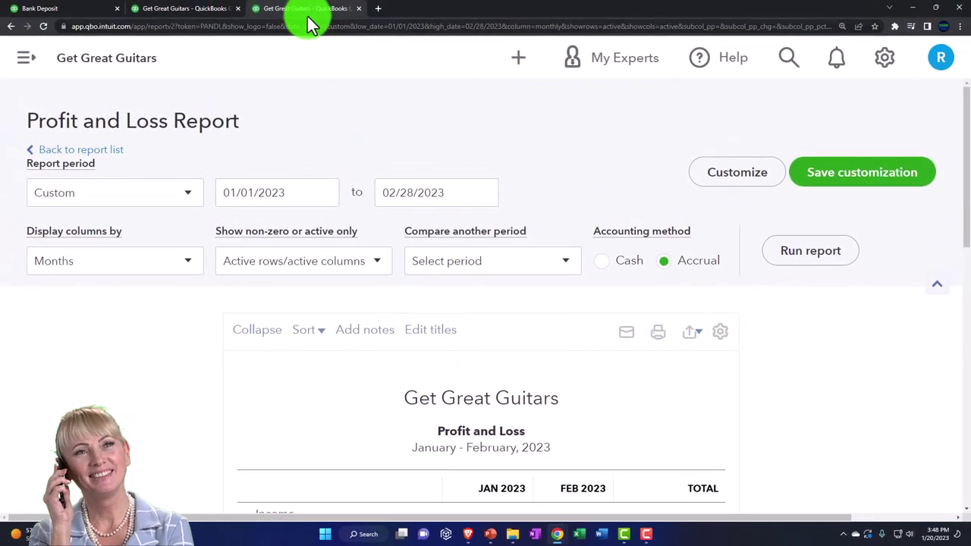
# Duplicate the Profit and Loss browser tab and go to the Reports page in the copy.
pyautogui.rightClick(308, 14)
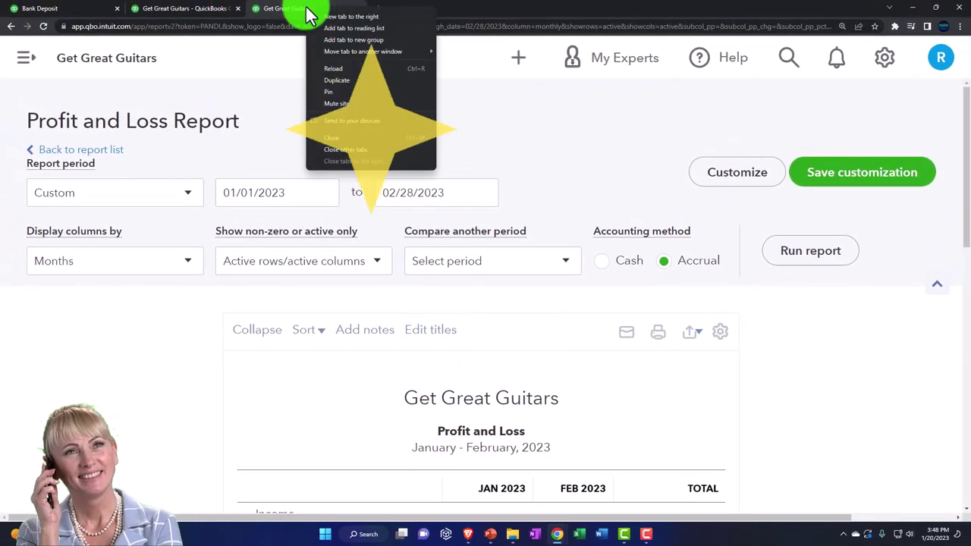
pyautogui.click(328, 79)
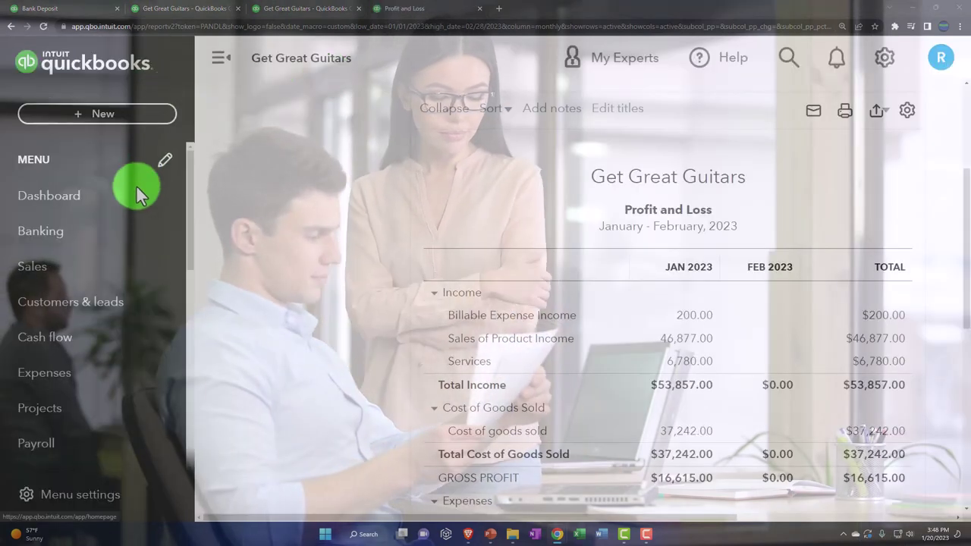
pyautogui.scroll(-3, 86, 303)
pyautogui.click(82, 318)
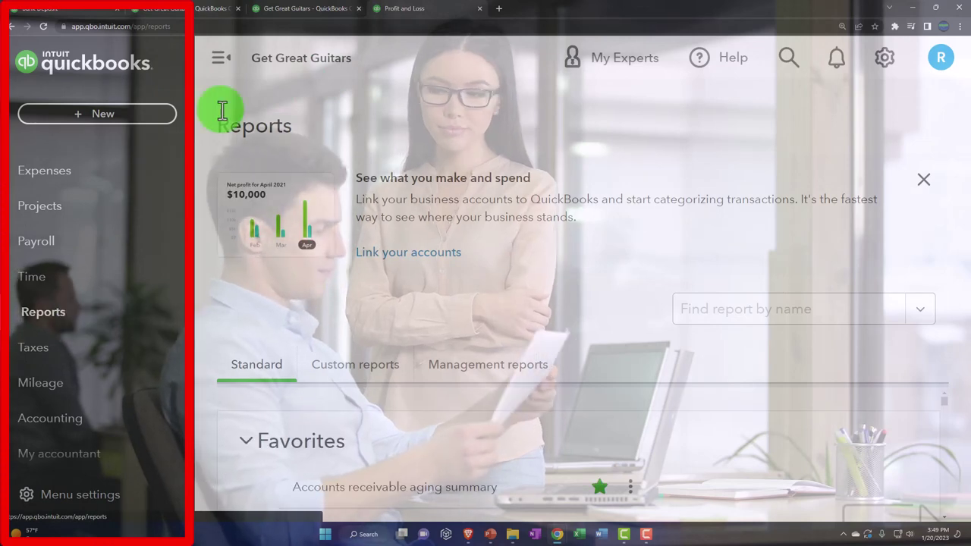
pyautogui.click(219, 59)
# Find the Trial Balance report by name and open it.
pyautogui.click(665, 322)
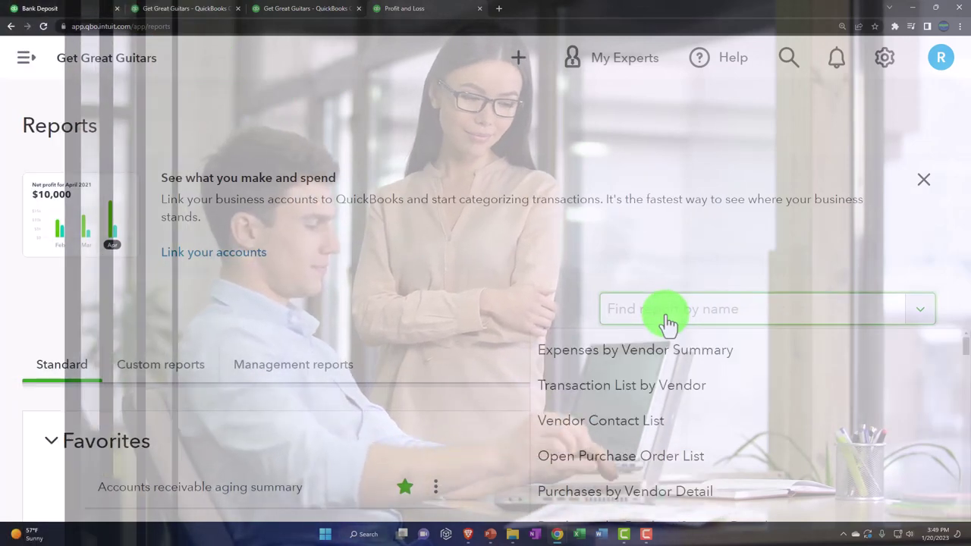
pyautogui.write('tria')
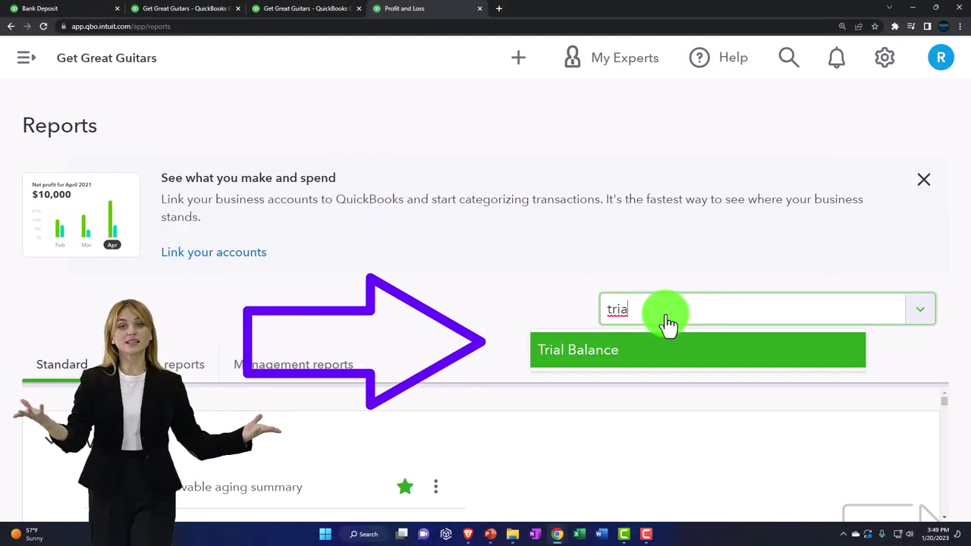
pyautogui.press('Return')
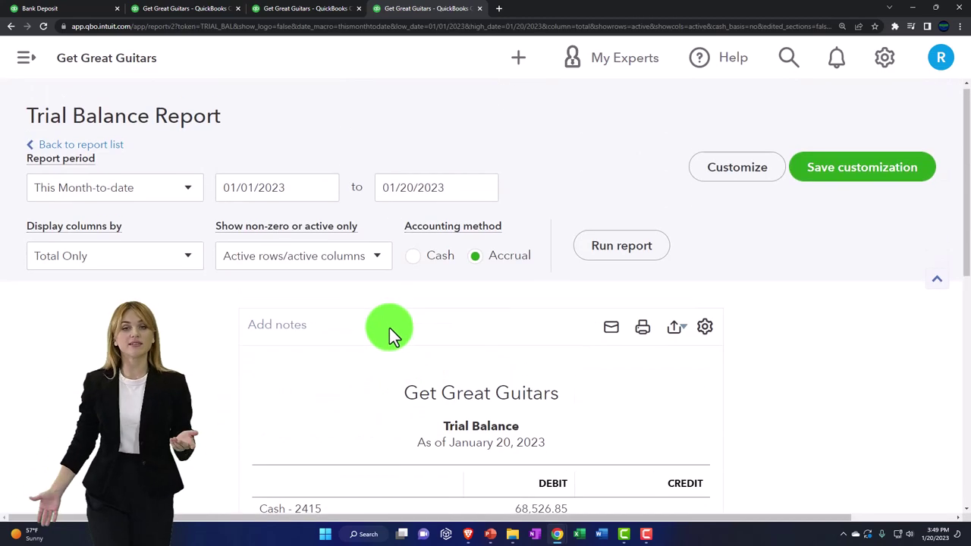
# Run the Trial Balance for 01/01/2023 to 02/28/2023 with columns displayed by Months.
pyautogui.write('01')
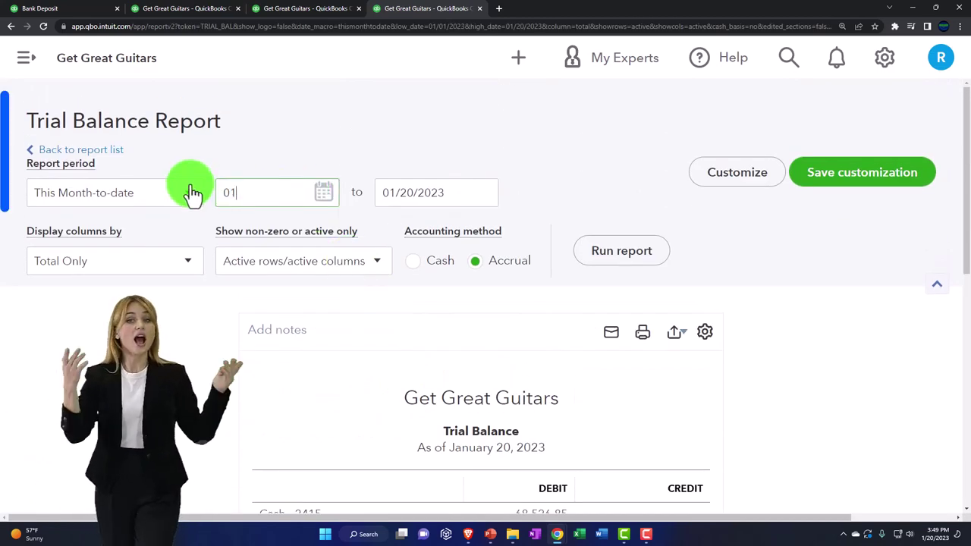
pyautogui.write('01/2023')
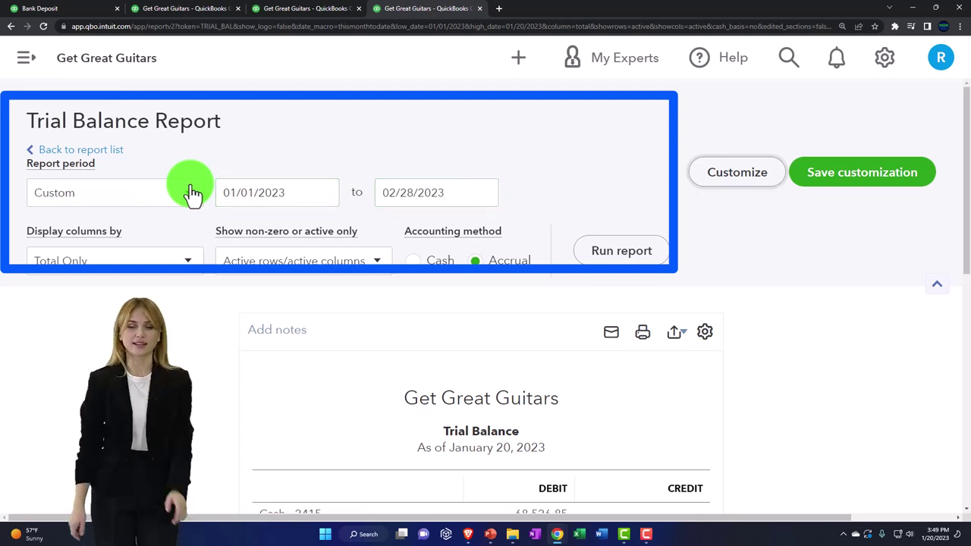
pyautogui.click(174, 260)
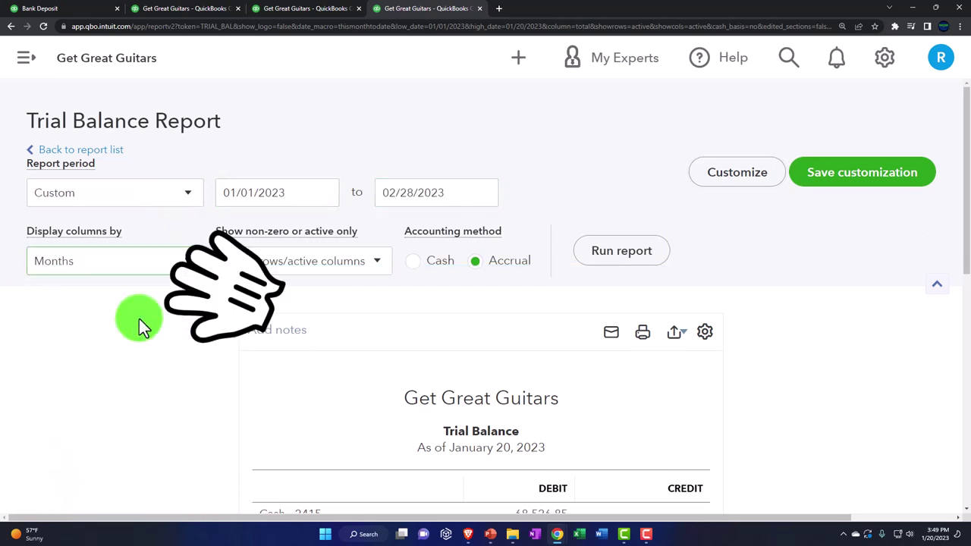
pyautogui.click(620, 262)
# Review the January and February Trial Balance columns from the cash account down to Gains on Sales of Investments and the totals.
pyautogui.scroll(-5, 617, 275)
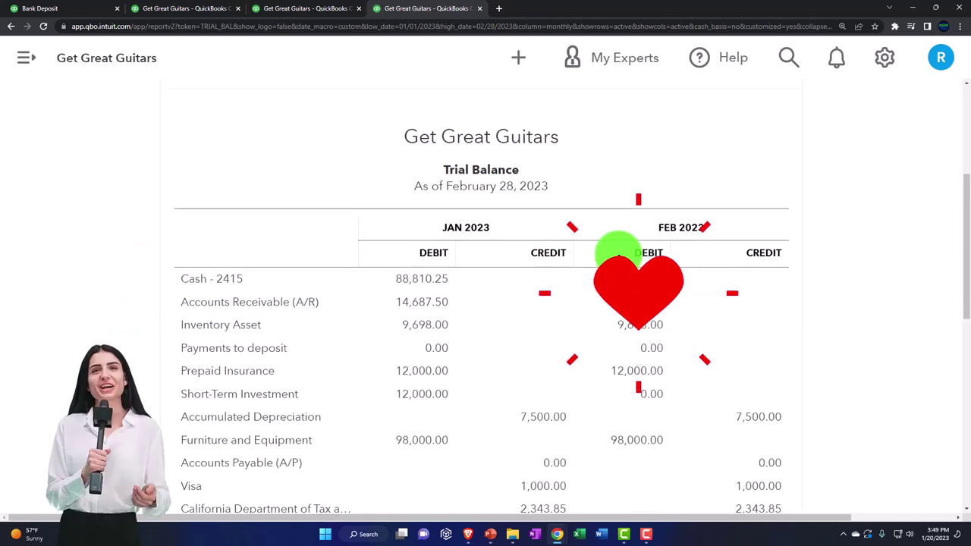
pyautogui.hotkey('ctrl', '+')
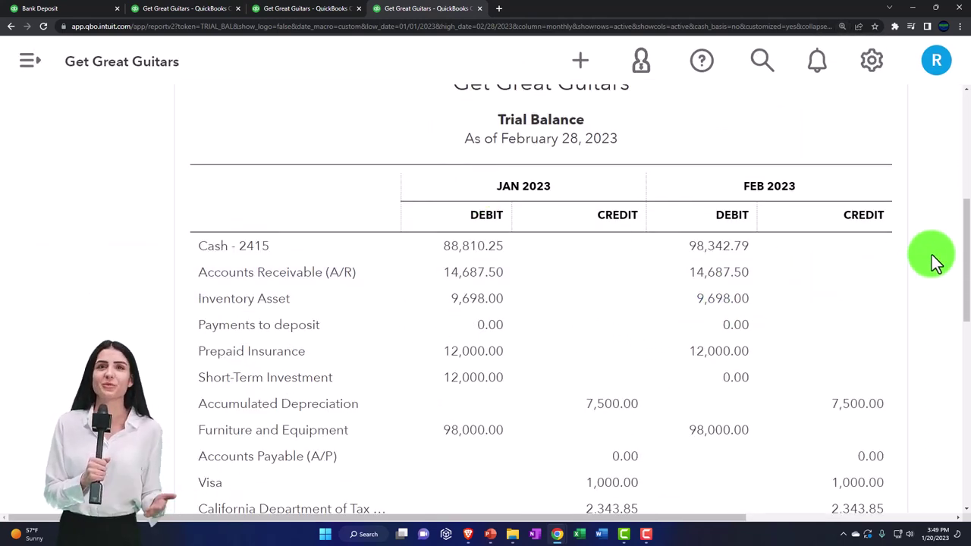
pyautogui.scroll(-1, 935, 260)
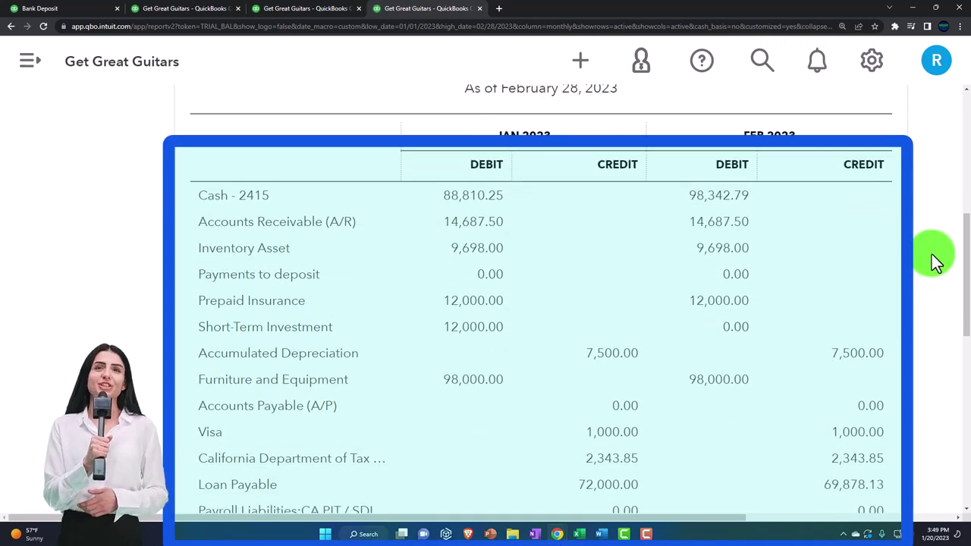
pyautogui.scroll(-2, 934, 260)
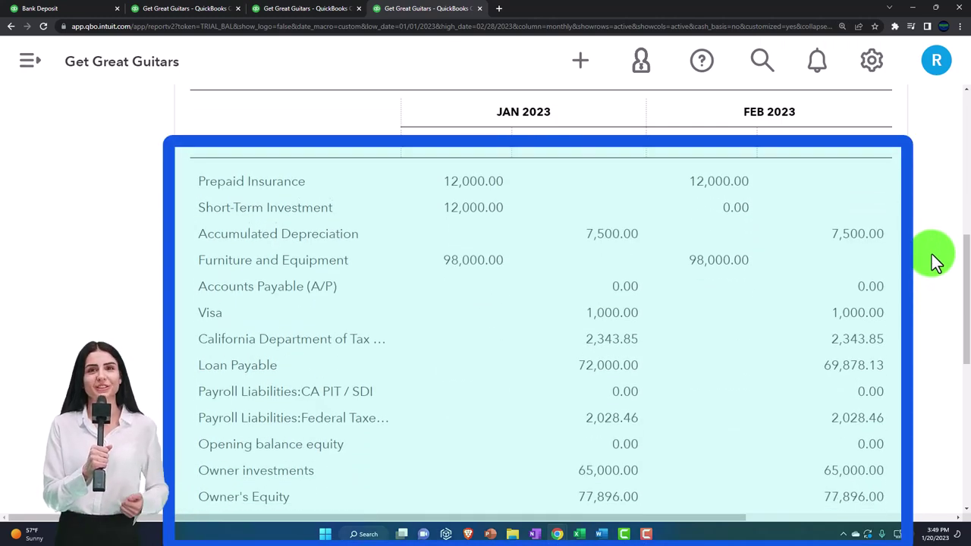
pyautogui.scroll(-1, 935, 260)
pyautogui.scroll(-2, 934, 260)
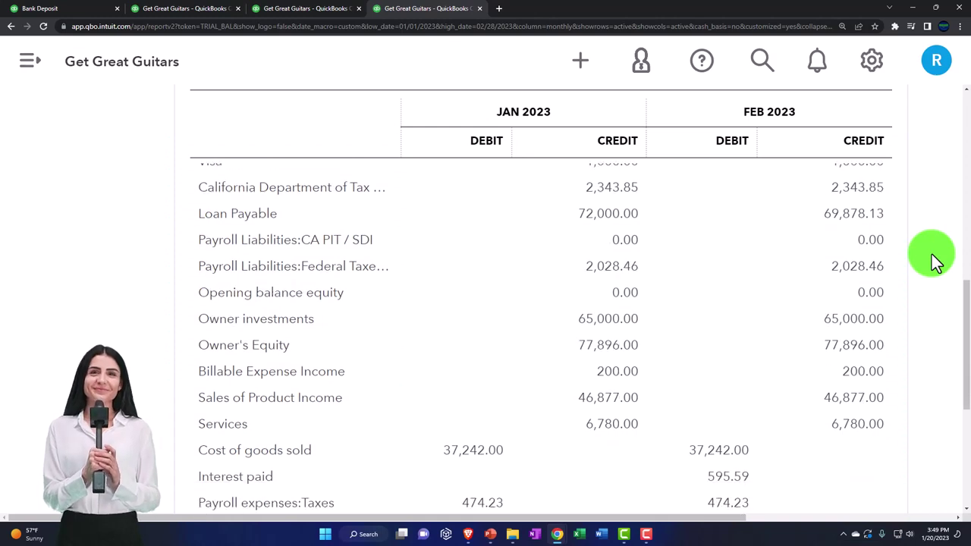
pyautogui.scroll(-1, 934, 260)
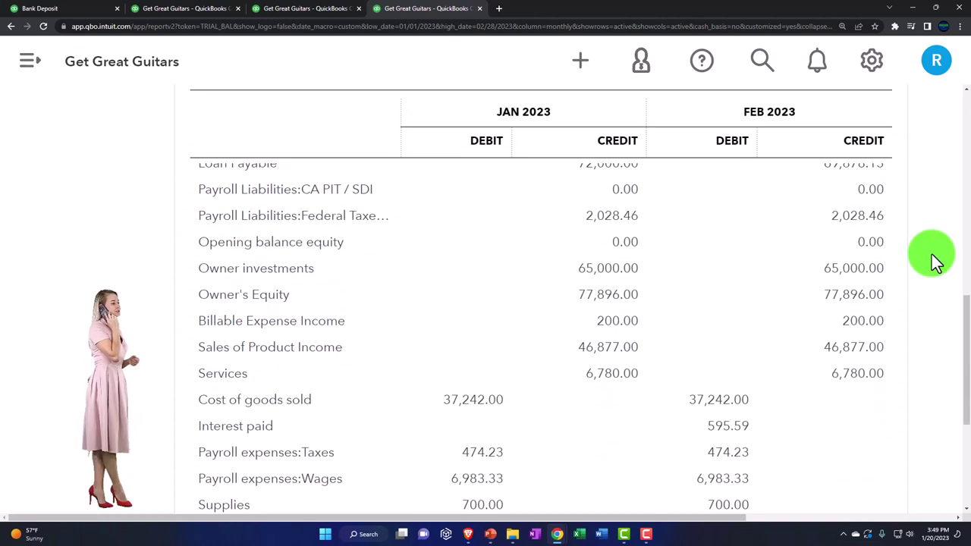
pyautogui.scroll(-1, 934, 260)
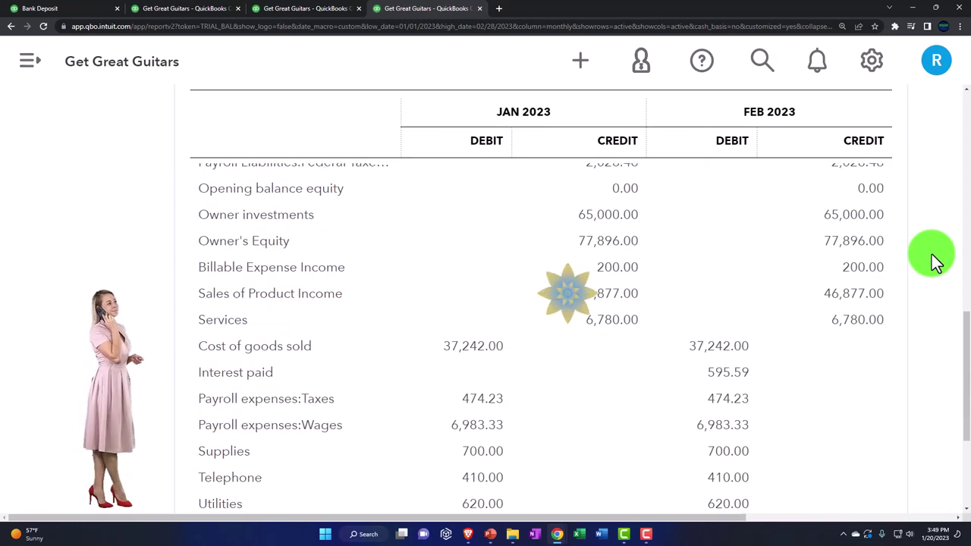
pyautogui.scroll(-1, 934, 260)
pyautogui.scroll(-1, 935, 260)
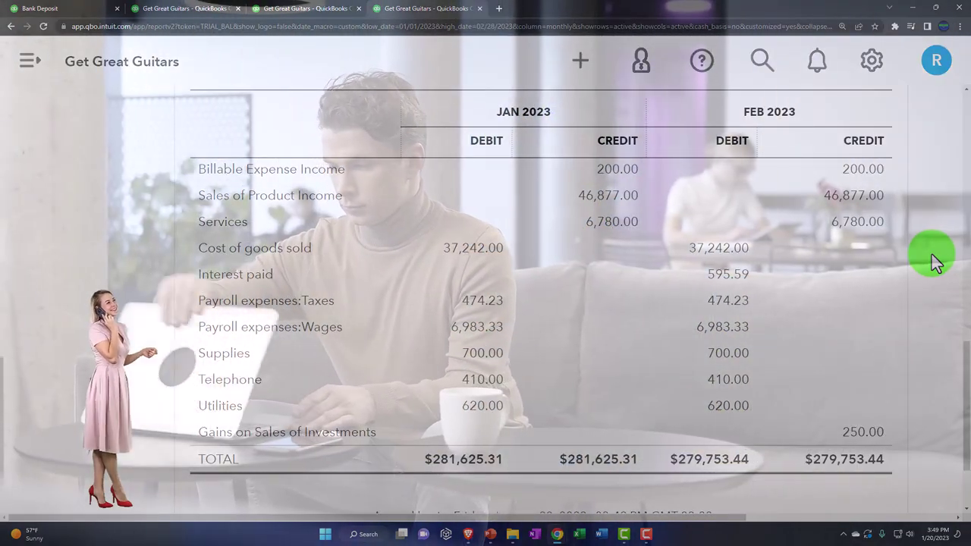
pyautogui.scroll(-1, 934, 261)
pyautogui.scroll(-1, 935, 260)
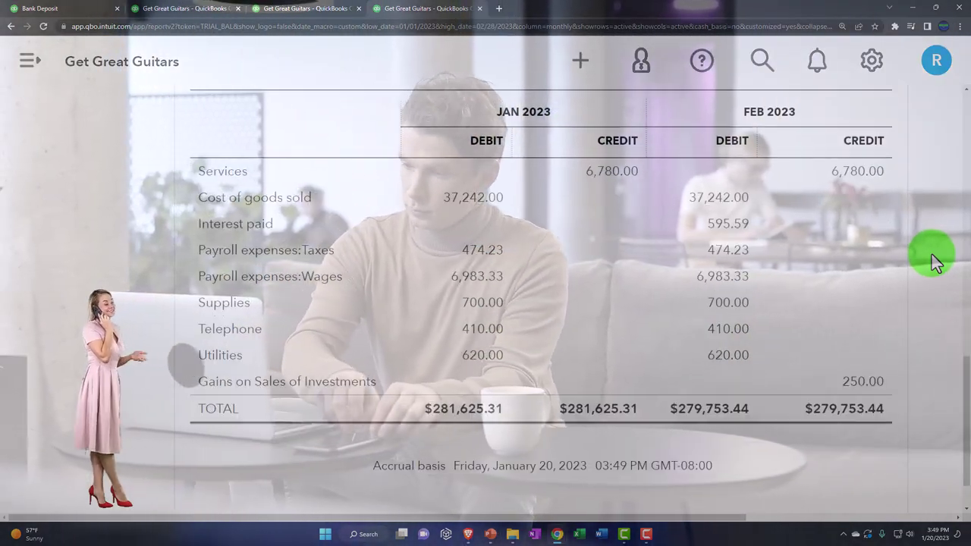